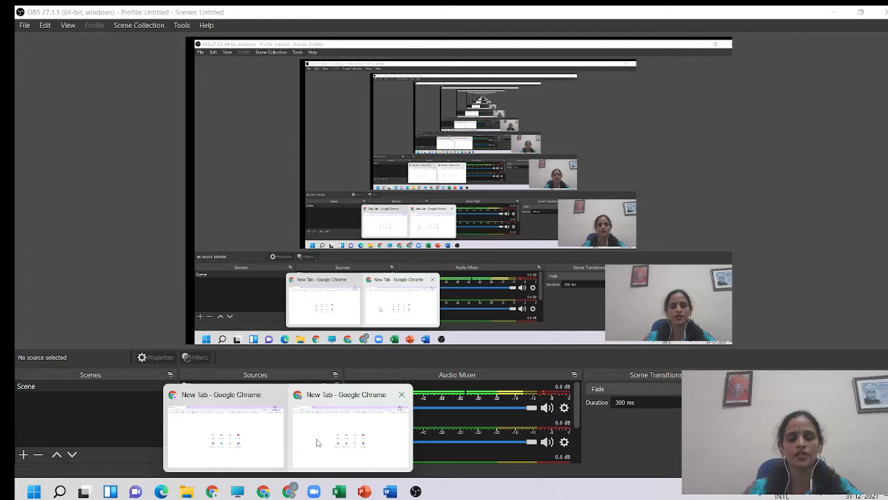
Switch to the Chrome window, open Google and search for "ebook creator"
{"action": "left_click", "coordinate": [317, 437]}
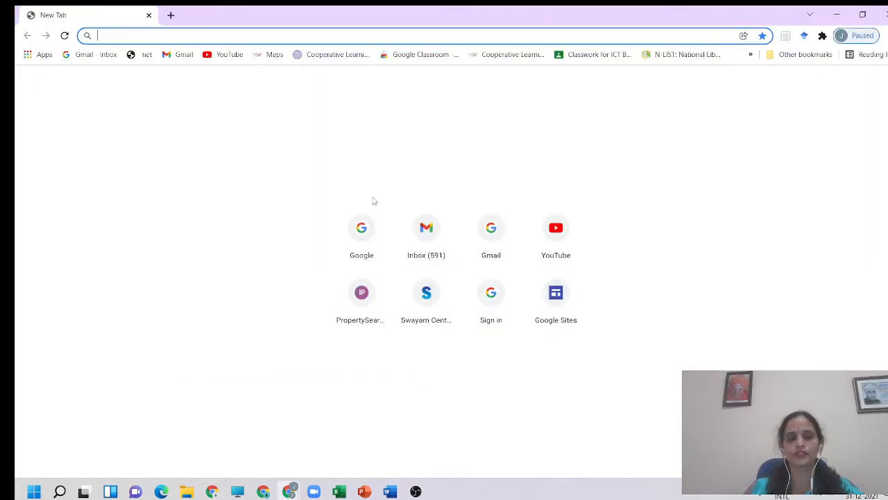
{"action": "left_click", "coordinate": [363, 233]}
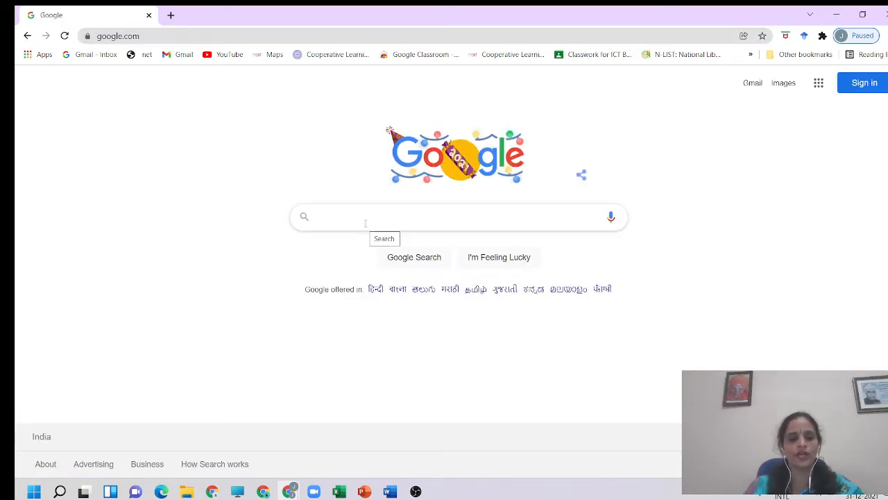
{"action": "type", "text": "eboo"}
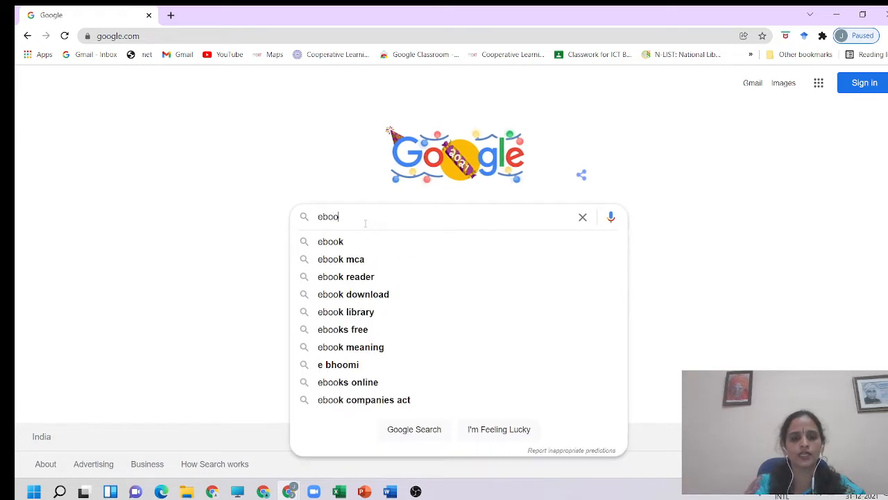
{"action": "type", "text": "k cr"}
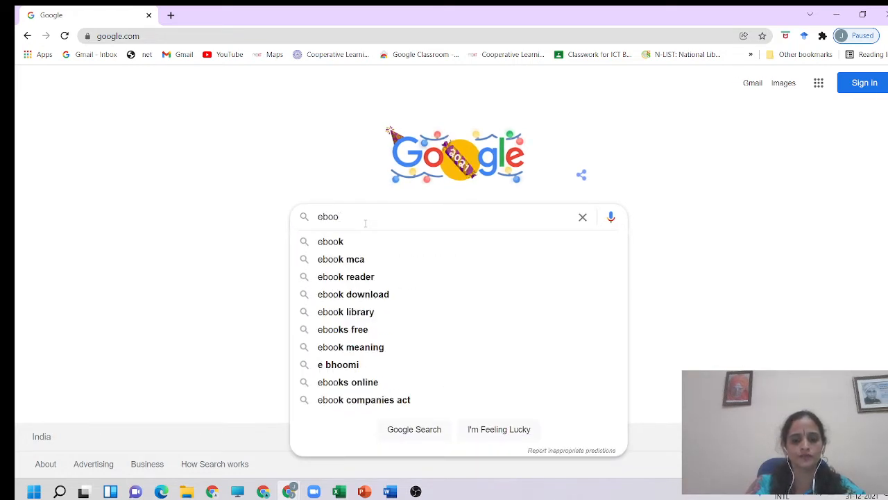
{"action": "type", "text": "eat"}
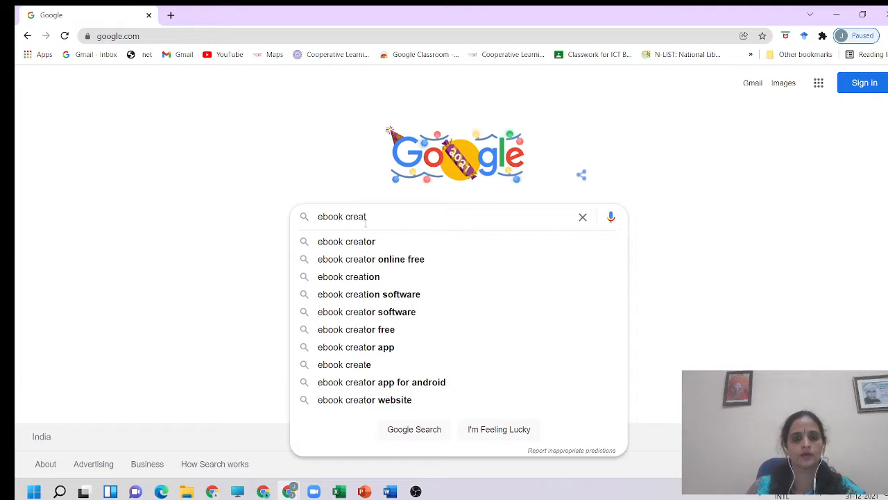
{"action": "left_click", "coordinate": [363, 241]}
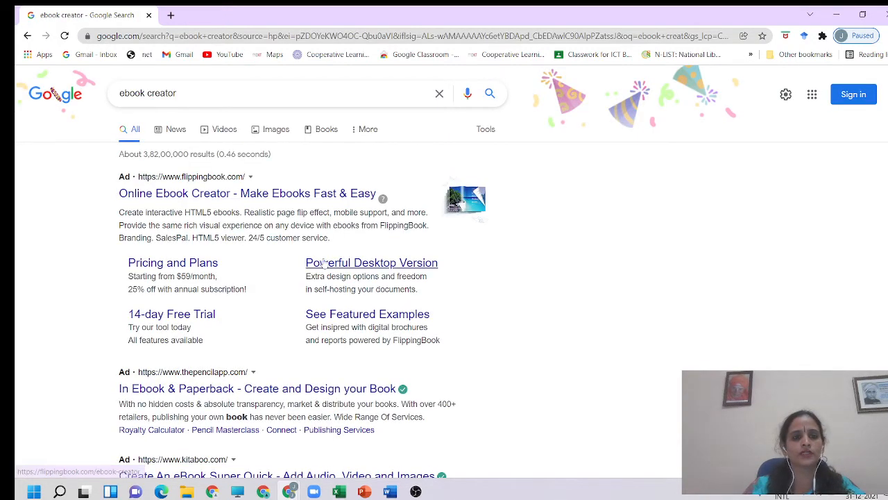
Find the bookcreator.com entry among the search results and open the Book Creator website
{"action": "scroll", "coordinate": [229, 274], "scroll_direction": "down", "scroll_amount": 4}
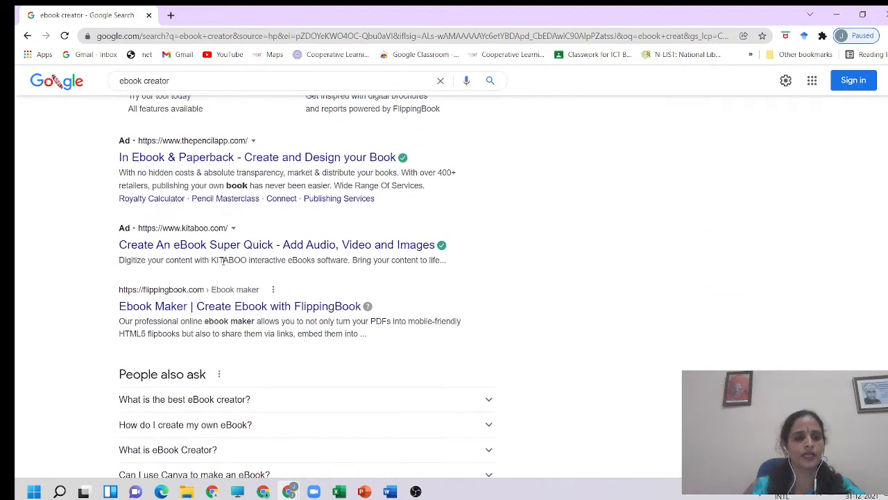
{"action": "scroll", "coordinate": [220, 256], "scroll_direction": "down", "scroll_amount": 6}
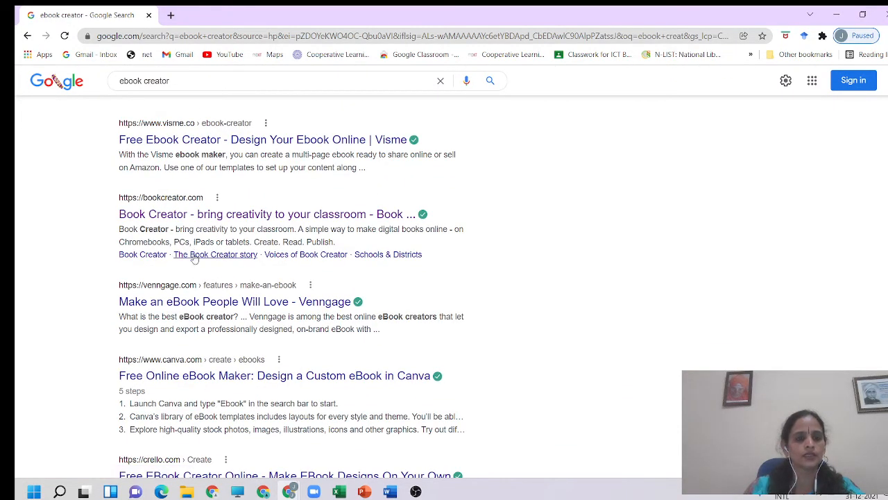
{"action": "left_click", "coordinate": [189, 208]}
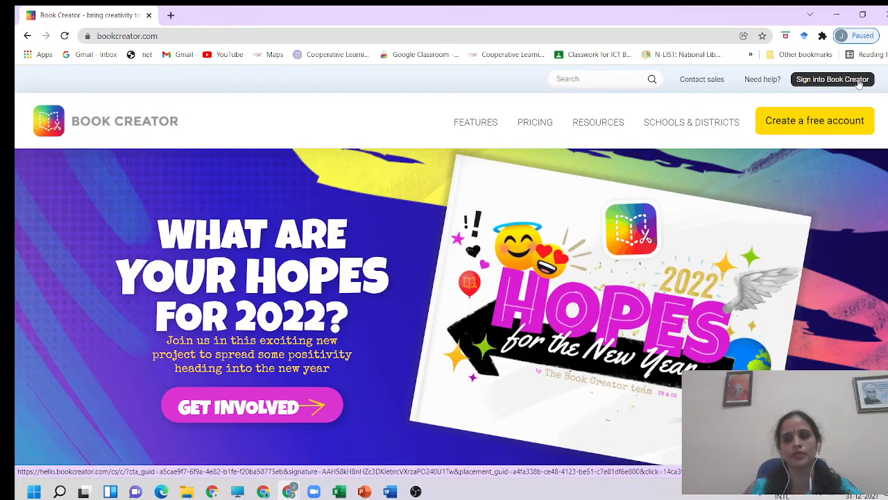
Sign in to Book Creator with the existing Google account, submit the account password and continue as a teacher
{"action": "left_click", "coordinate": [813, 129]}
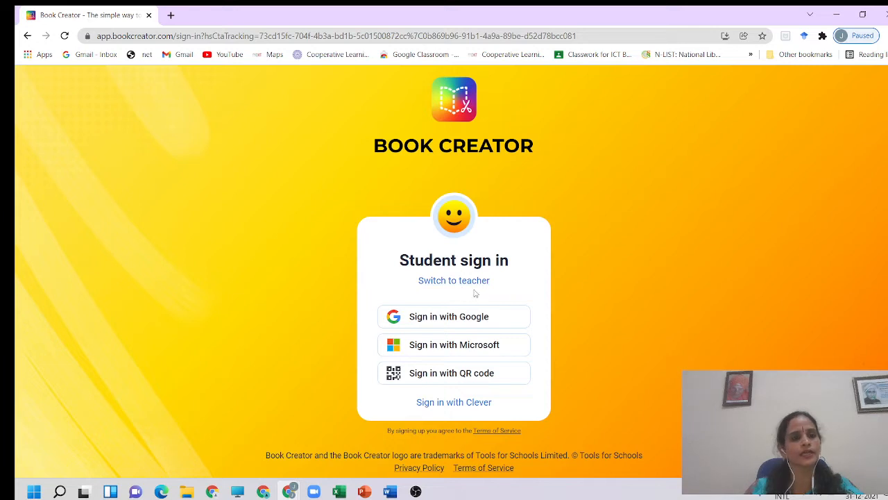
{"action": "left_click", "coordinate": [460, 324]}
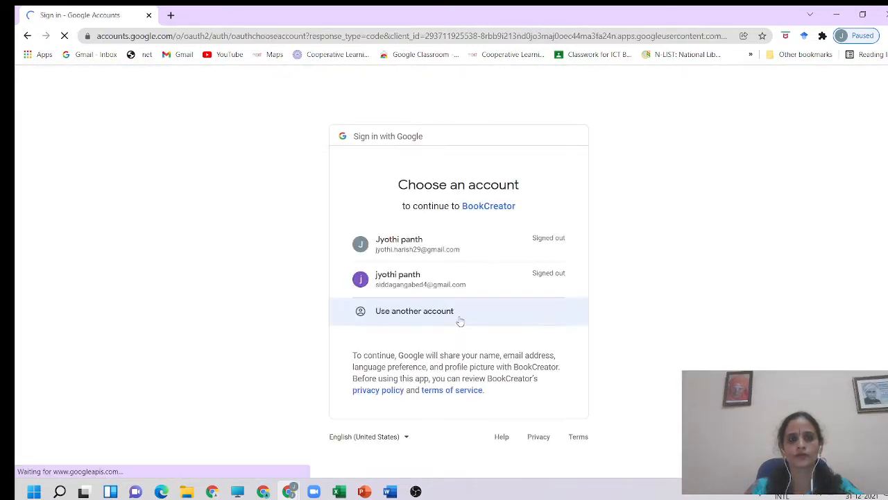
{"action": "left_click", "coordinate": [423, 253]}
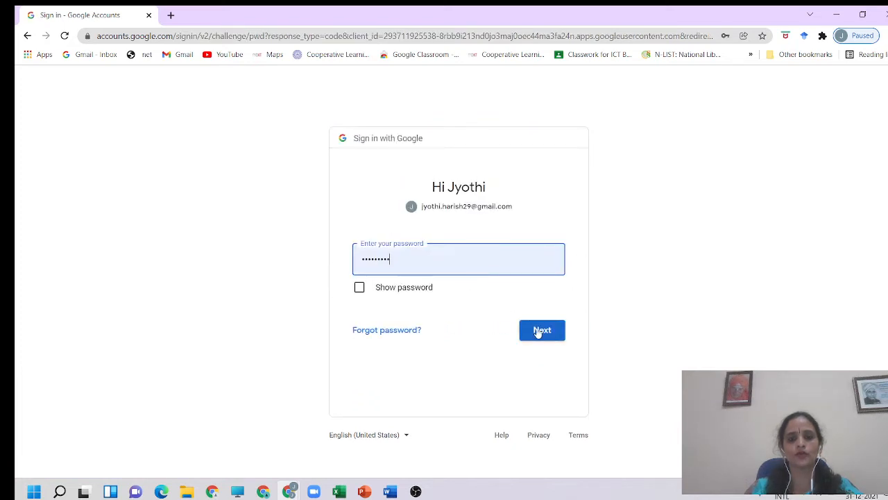
{"action": "left_click", "coordinate": [539, 332]}
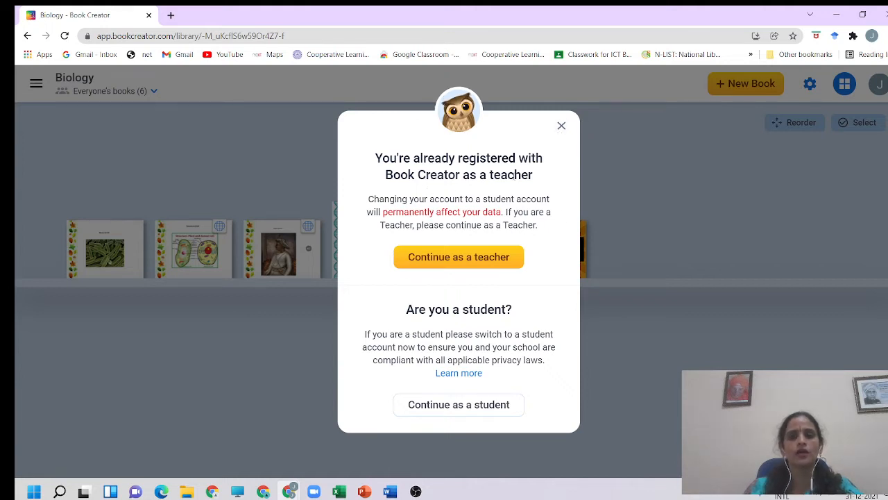
{"action": "left_click", "coordinate": [459, 258]}
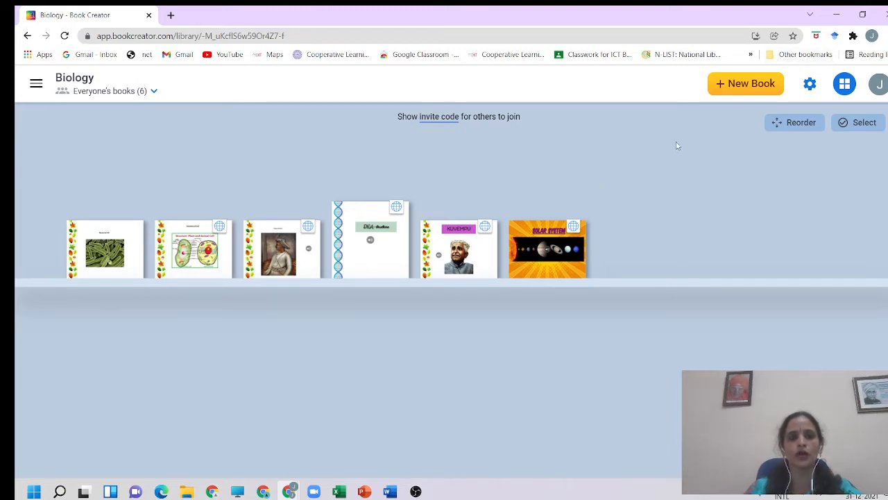
Start a new book in the Biology library, look through the templates and themes, and create a blank Landscape 4:3 book
{"action": "left_click", "coordinate": [759, 92]}
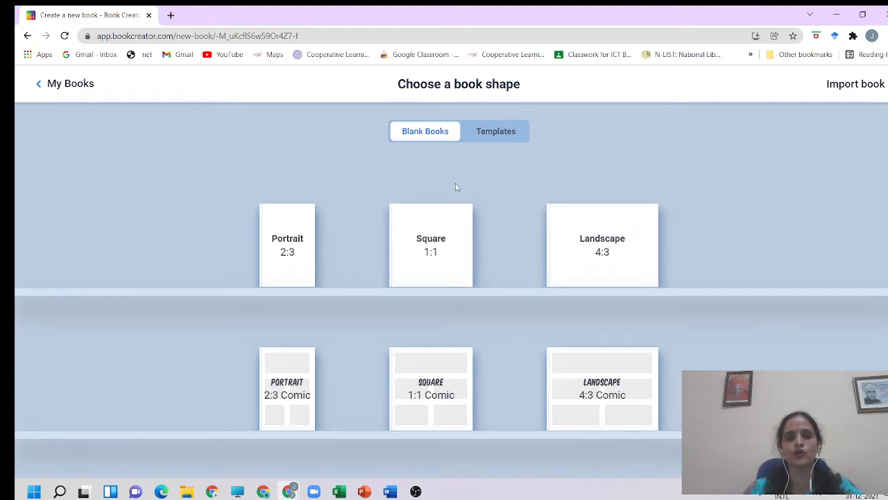
{"action": "left_click", "coordinate": [496, 134]}
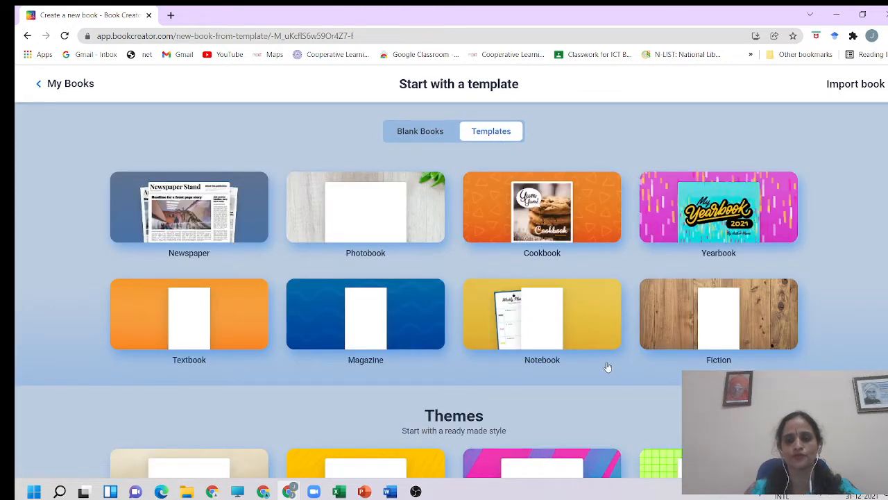
{"action": "scroll", "coordinate": [603, 360], "scroll_direction": "down", "scroll_amount": 1}
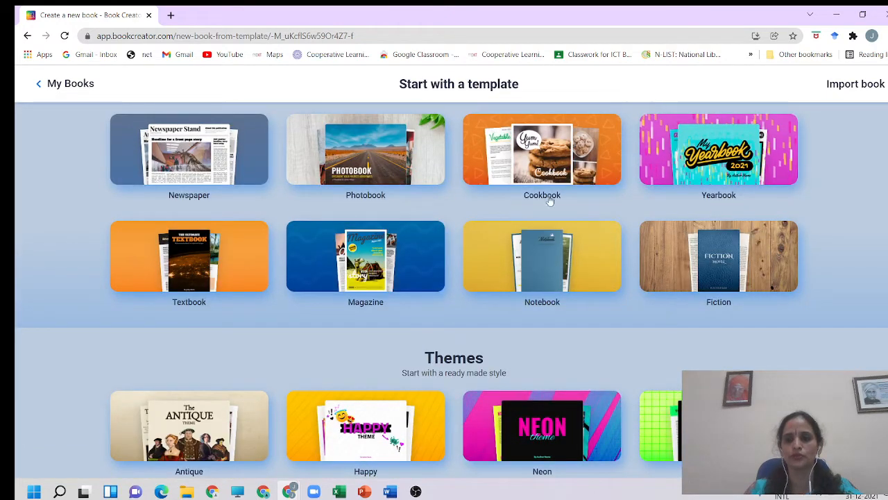
{"action": "scroll", "coordinate": [435, 367], "scroll_direction": "down", "scroll_amount": 4}
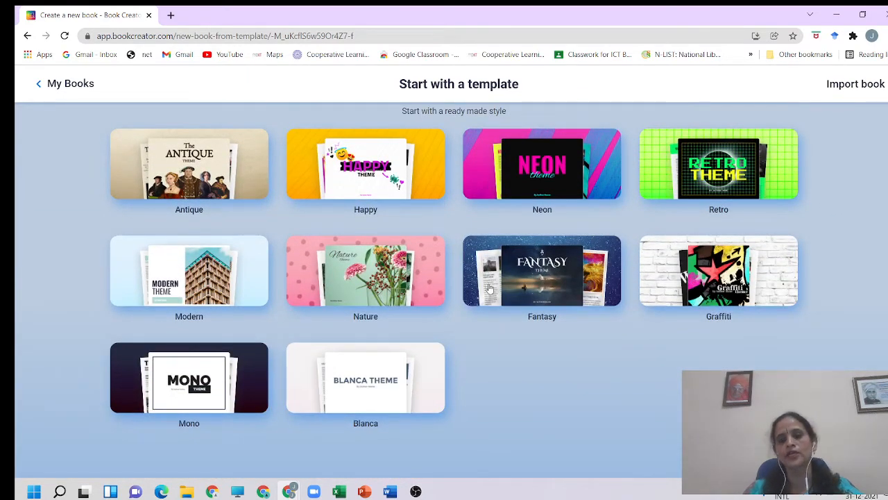
{"action": "scroll", "coordinate": [489, 276], "scroll_direction": "up", "scroll_amount": 5}
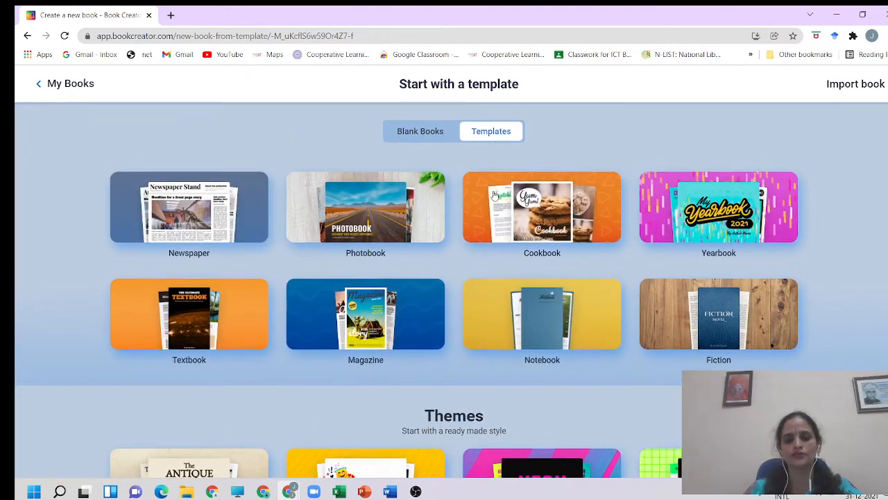
{"action": "left_click", "coordinate": [422, 133]}
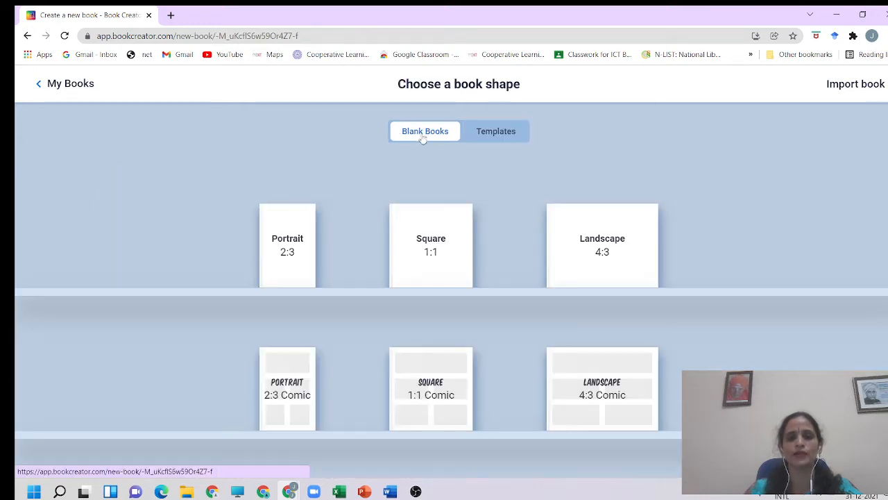
{"action": "left_click", "coordinate": [587, 258]}
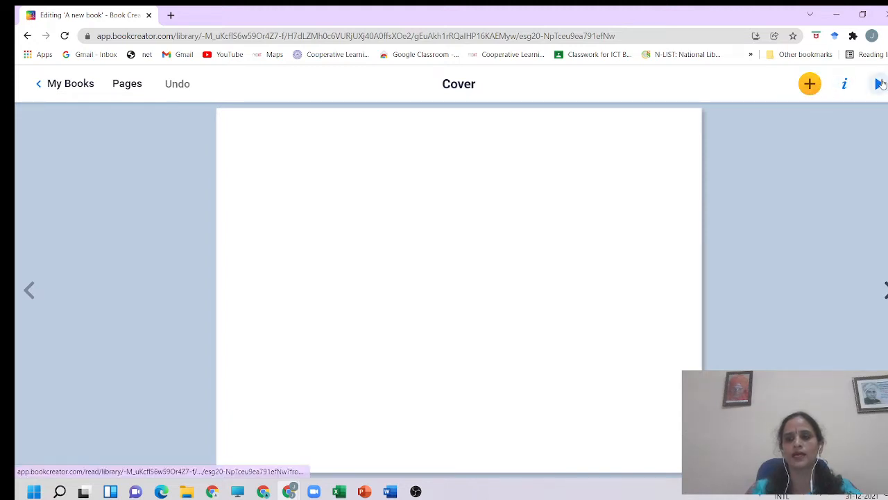
Look through the page background options and apply the solid peach colour to the cover
{"action": "left_click", "coordinate": [845, 85]}
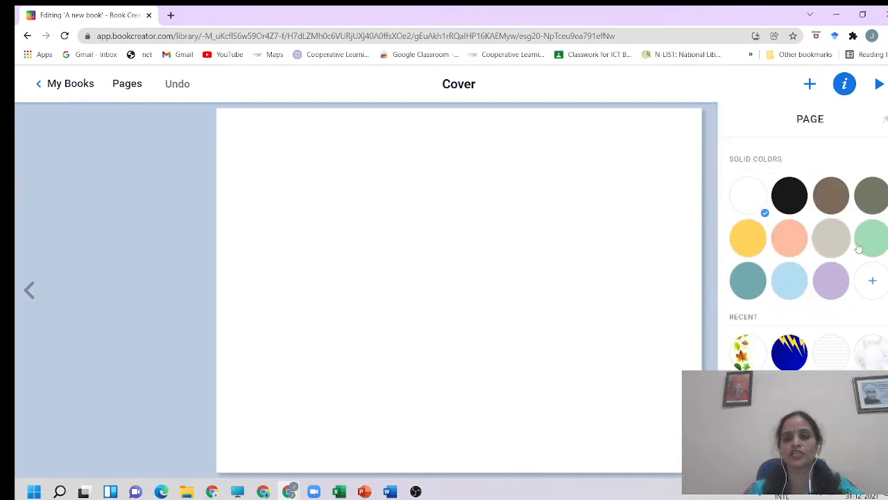
{"action": "scroll", "coordinate": [825, 317], "scroll_direction": "down", "scroll_amount": 3}
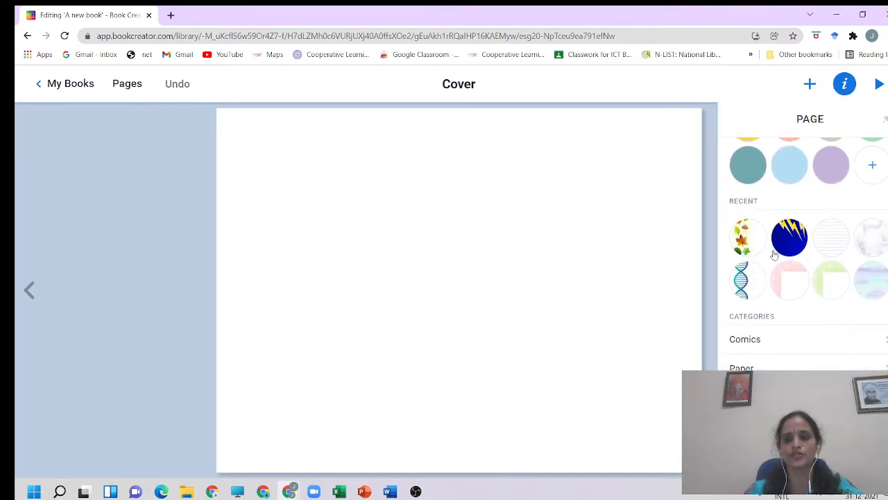
{"action": "scroll", "coordinate": [769, 193], "scroll_direction": "up", "scroll_amount": 3}
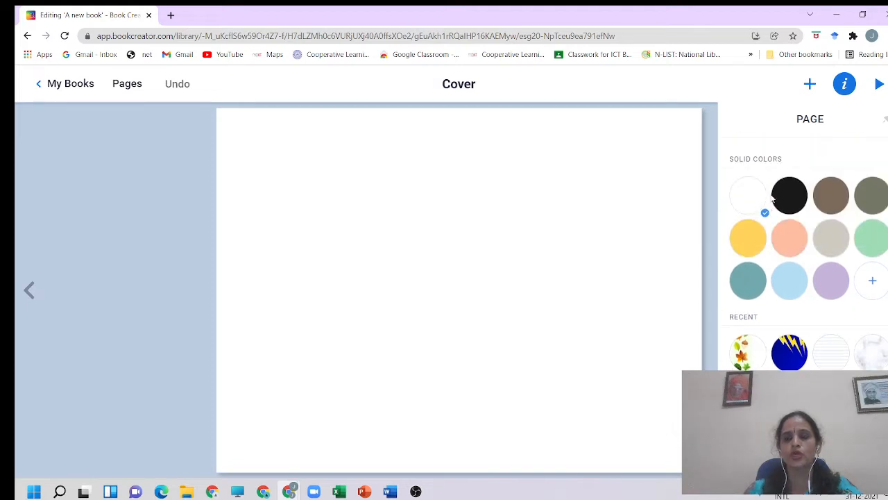
{"action": "left_click", "coordinate": [791, 246]}
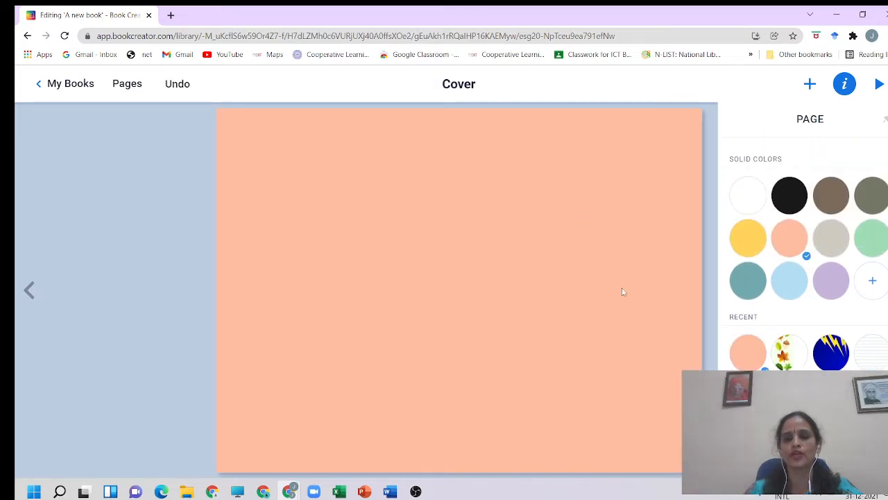
Try the hexagon, DNA and autumn-leaf designs from the Borders category on the cover
{"action": "scroll", "coordinate": [811, 285], "scroll_direction": "down", "scroll_amount": 1}
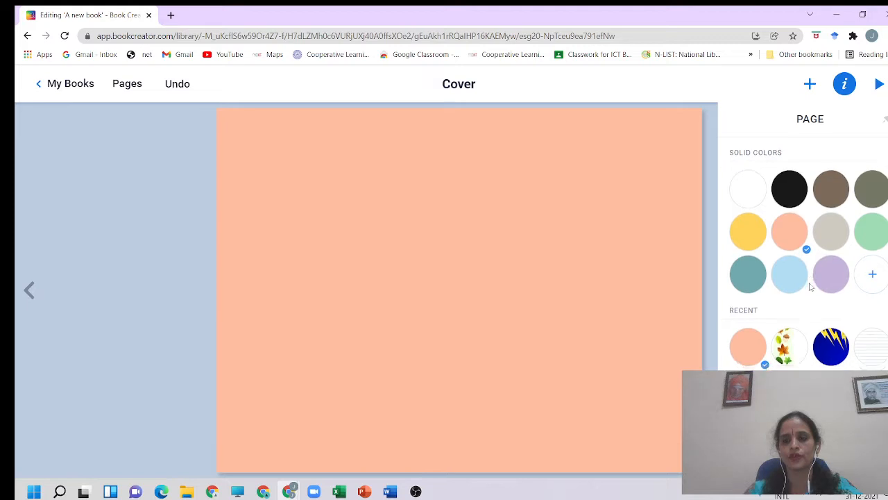
{"action": "scroll", "coordinate": [810, 286], "scroll_direction": "down", "scroll_amount": 2}
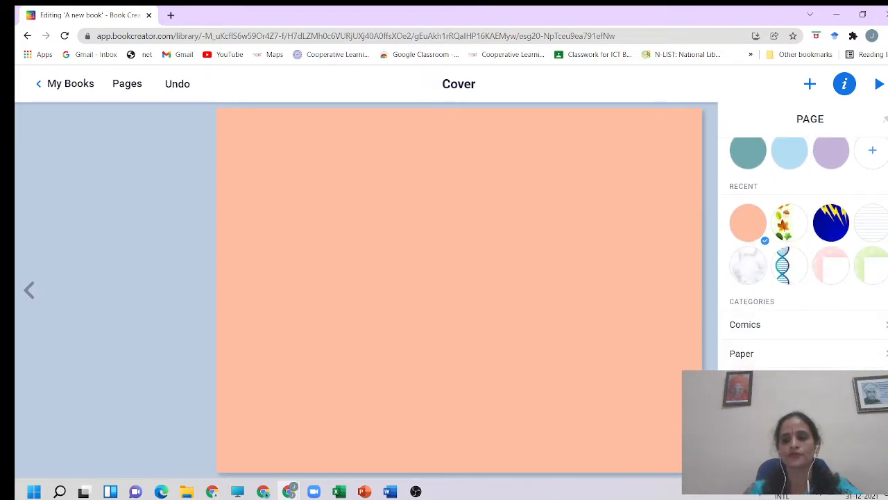
{"action": "left_click", "coordinate": [797, 382]}
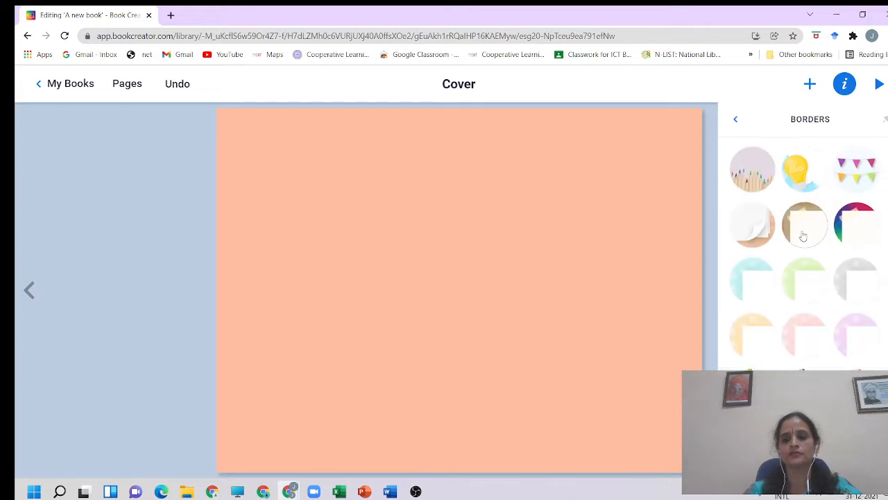
{"action": "left_click", "coordinate": [804, 390]}
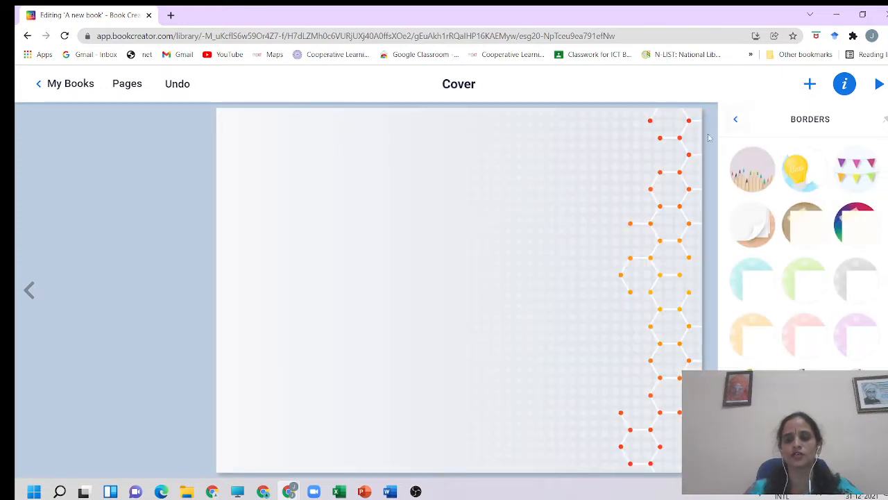
{"action": "left_click", "coordinate": [752, 437]}
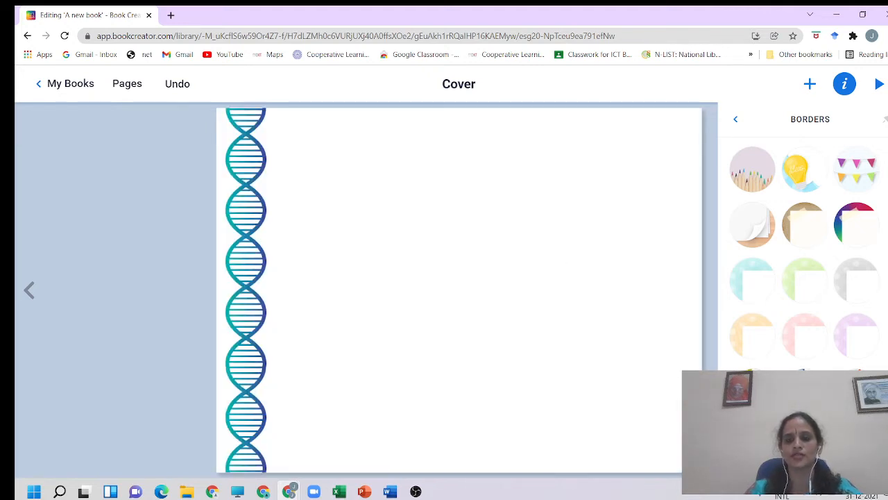
{"action": "left_click", "coordinate": [804, 444]}
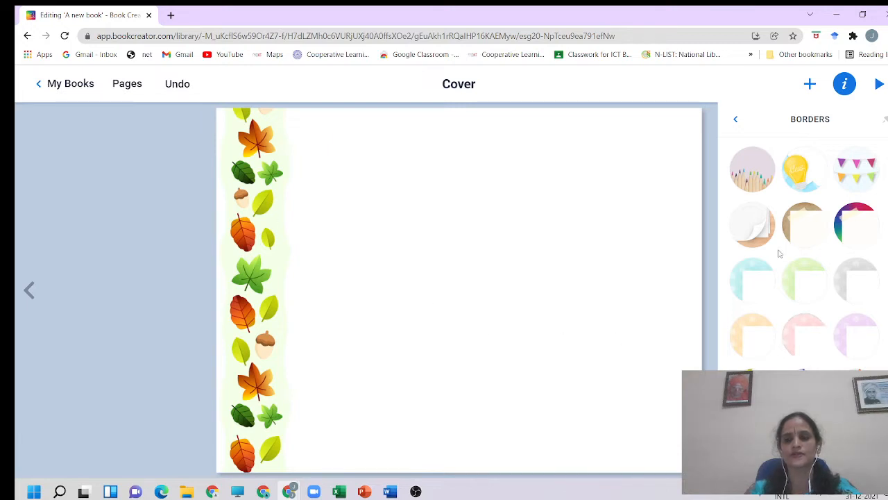
Apply the coloured-pencils border to the cover and look over the remaining border designs
{"action": "left_click", "coordinate": [750, 186]}
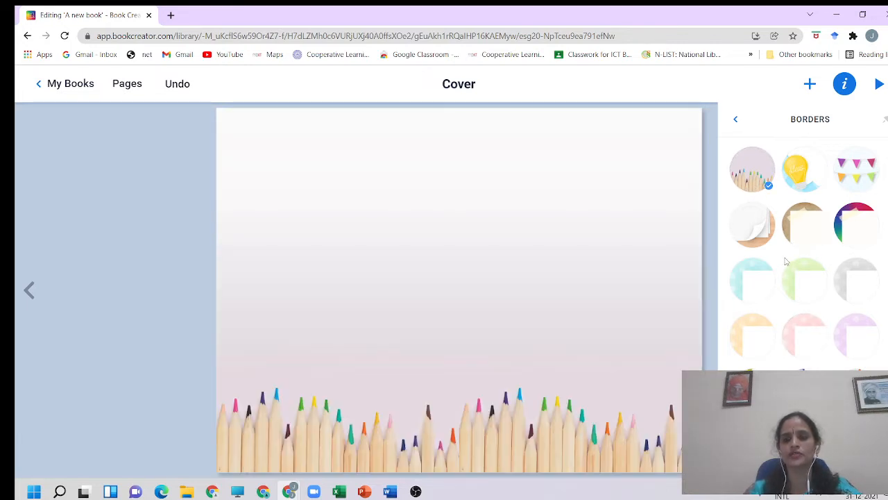
{"action": "scroll", "coordinate": [786, 260], "scroll_direction": "down", "scroll_amount": 3}
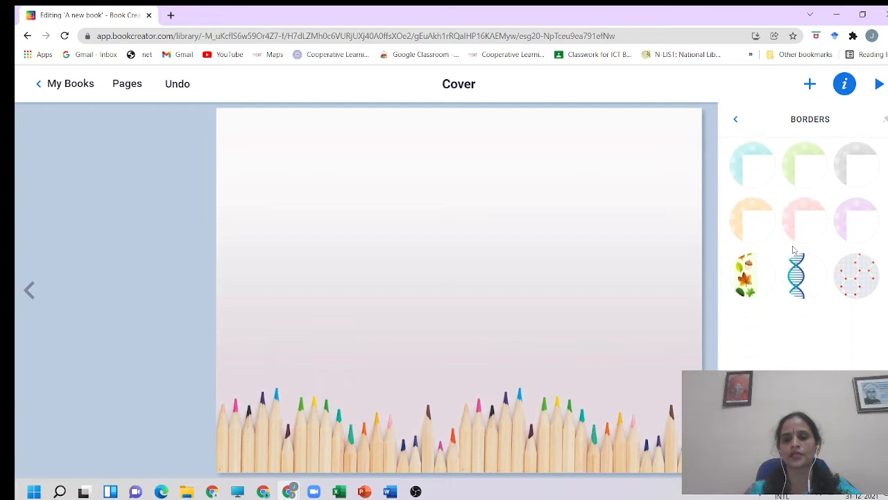
{"action": "scroll", "coordinate": [793, 250], "scroll_direction": "up", "scroll_amount": 3}
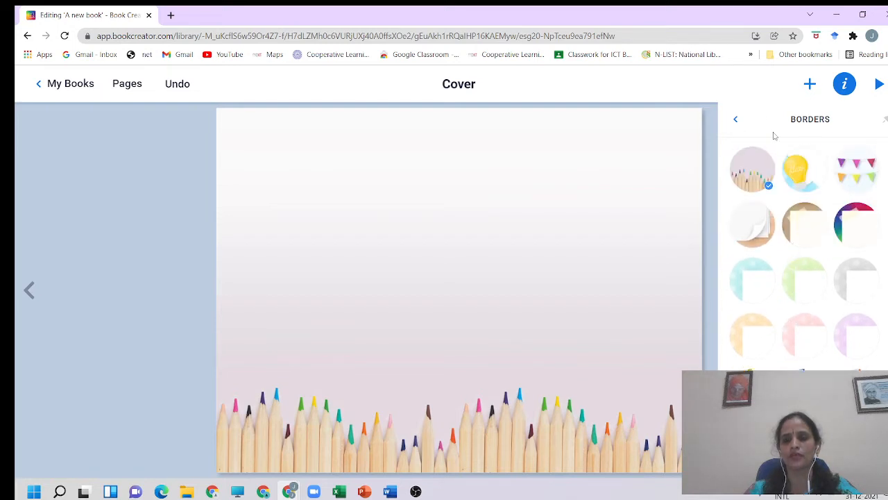
Try the lined, squared, graph-paper and music-staff designs from the Paper category on the cover
{"action": "left_click", "coordinate": [736, 120]}
{"action": "scroll", "coordinate": [771, 333], "scroll_direction": "down", "scroll_amount": 3}
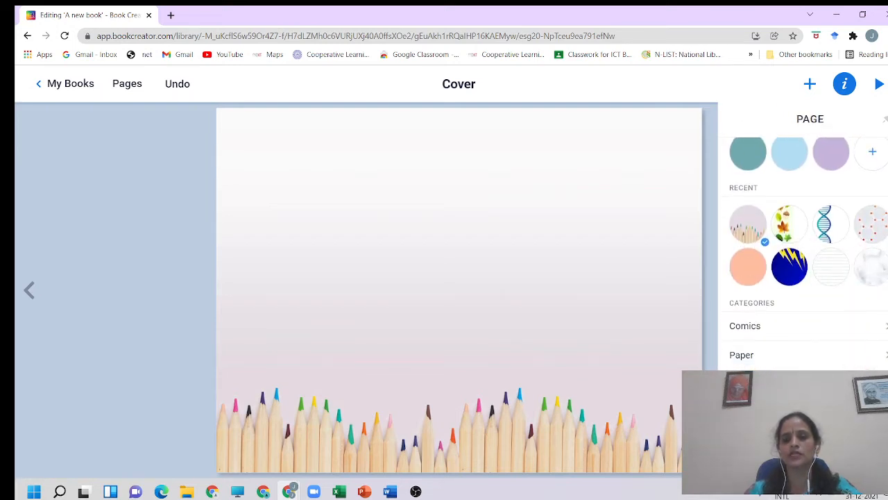
{"action": "left_click", "coordinate": [770, 357]}
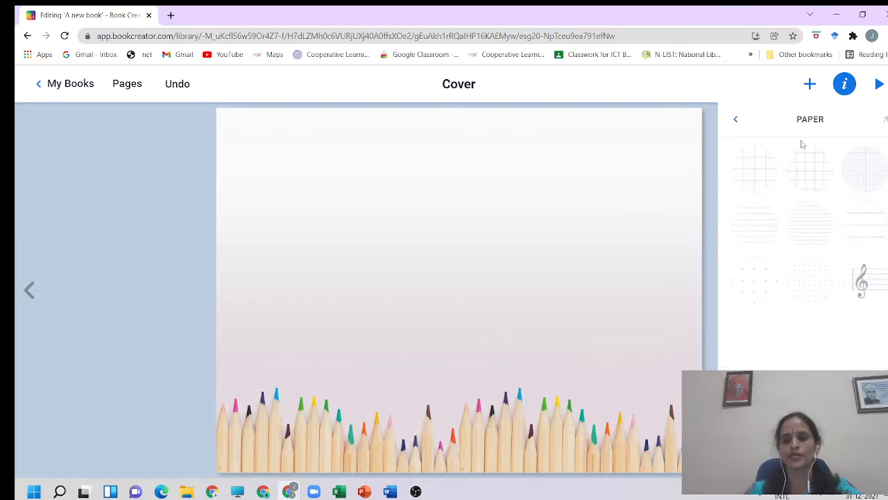
{"action": "left_click", "coordinate": [765, 234]}
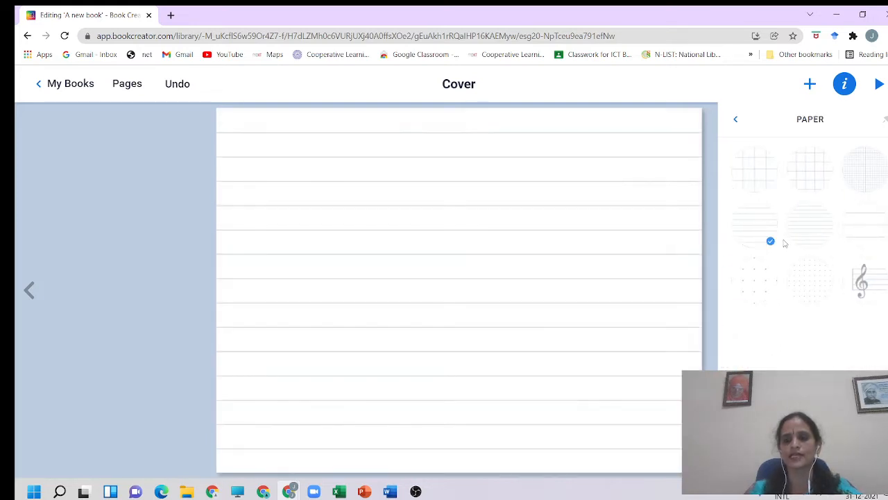
{"action": "left_click", "coordinate": [811, 237]}
{"action": "left_click", "coordinate": [809, 184]}
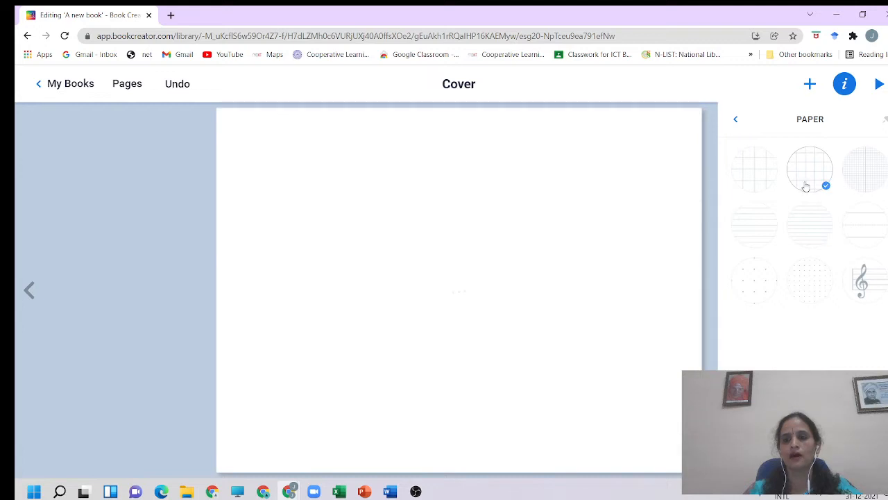
{"action": "left_click", "coordinate": [757, 188]}
{"action": "left_click", "coordinate": [868, 189]}
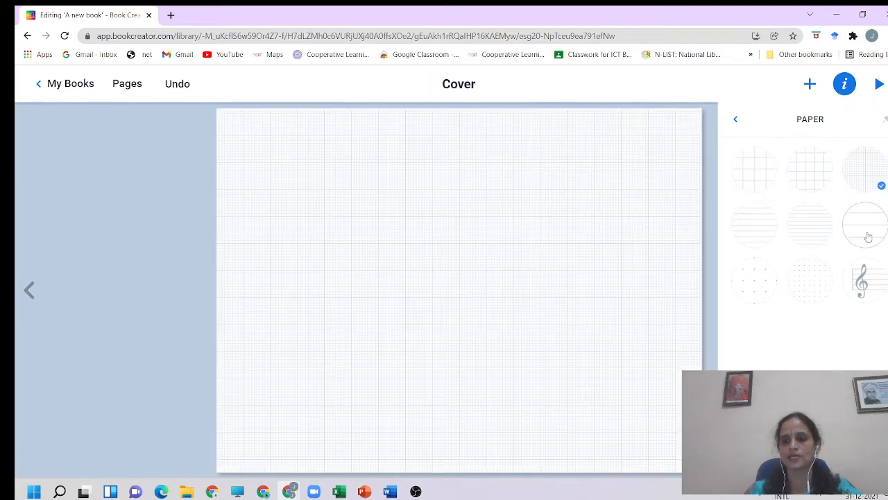
{"action": "left_click", "coordinate": [864, 284]}
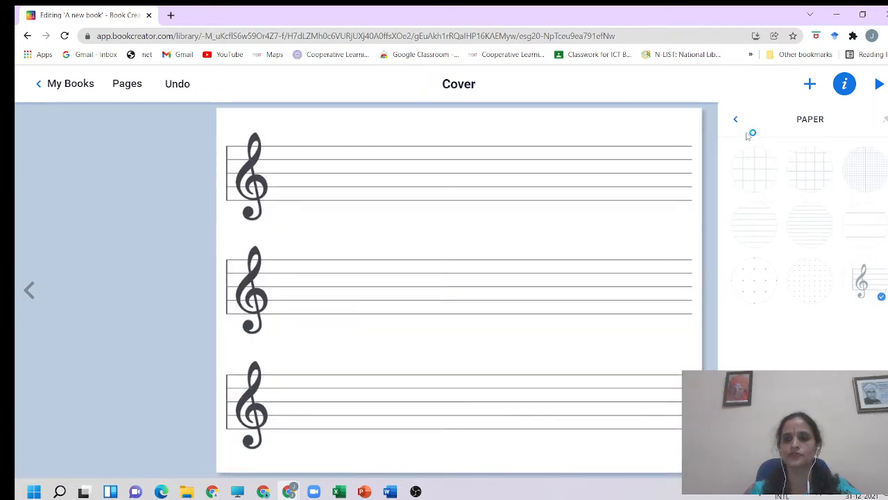
Try the purple, green and blue geometric designs and the pink polka dots from the Patterns category on the cover
{"action": "left_click", "coordinate": [736, 119]}
{"action": "scroll", "coordinate": [792, 270], "scroll_direction": "down", "scroll_amount": 2}
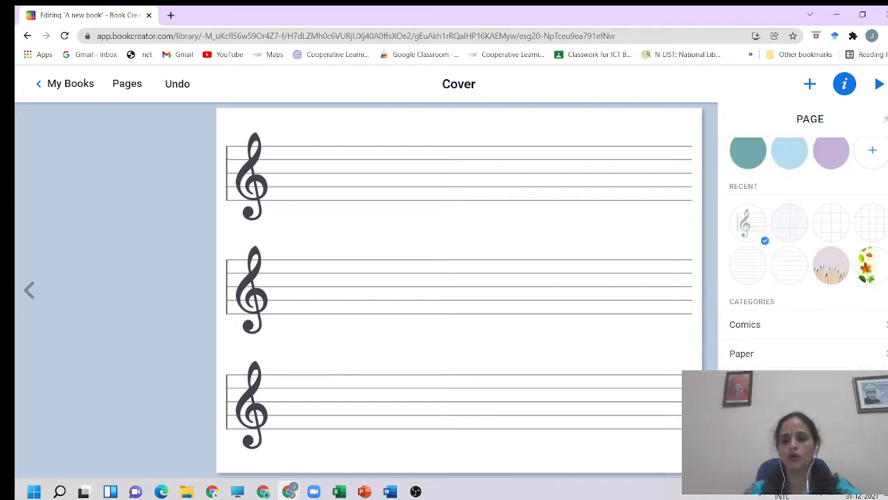
{"action": "left_click", "coordinate": [741, 382]}
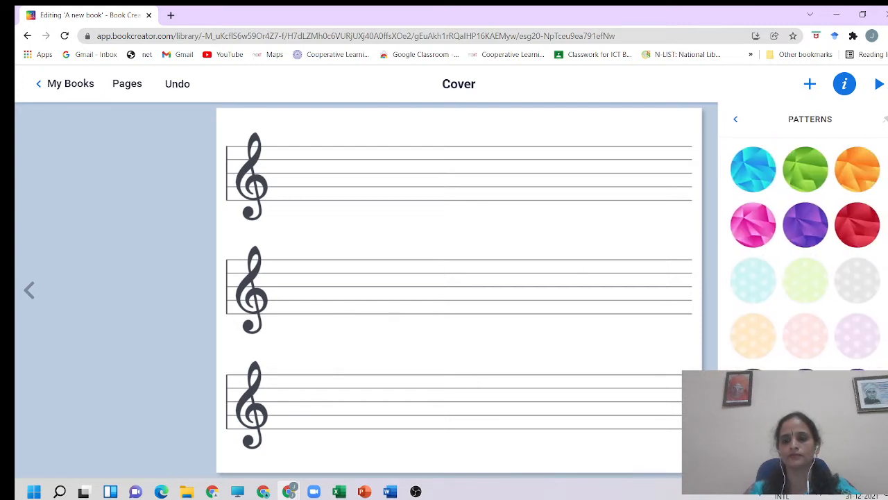
{"action": "left_click", "coordinate": [805, 234]}
{"action": "left_click", "coordinate": [807, 182]}
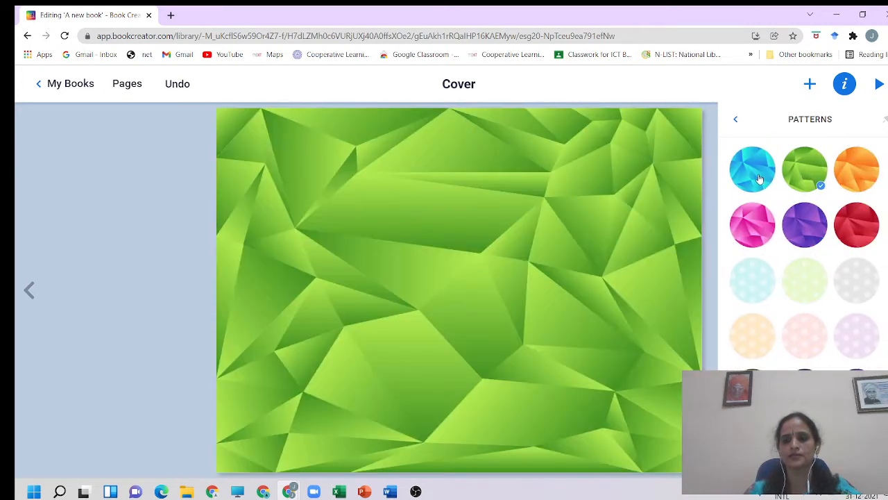
{"action": "left_click", "coordinate": [759, 179]}
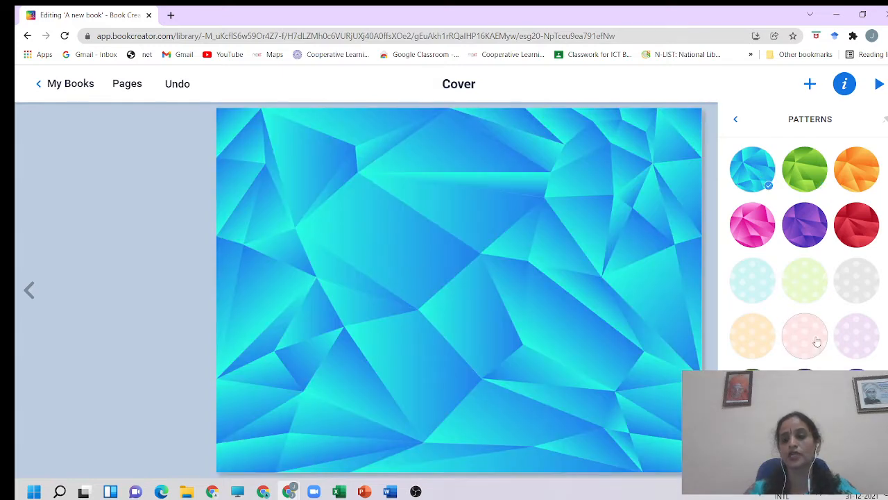
{"action": "left_click", "coordinate": [816, 342]}
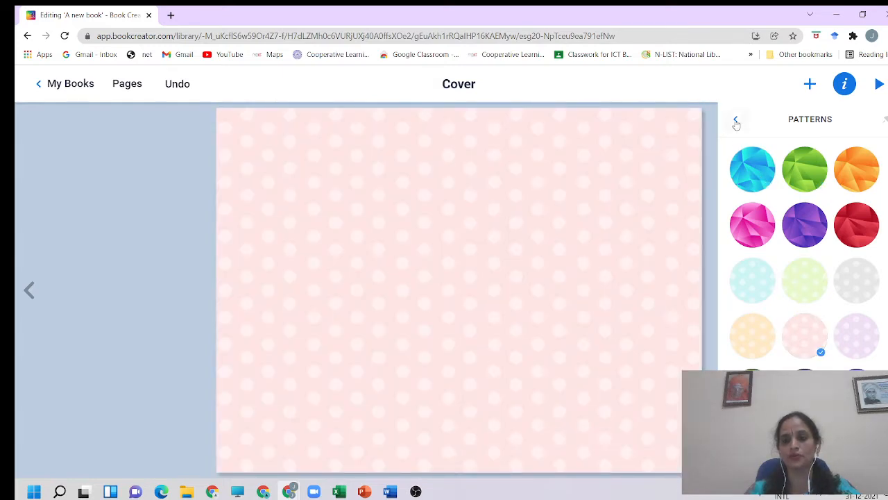
Try the brown paper, off-white and pastel purple-green designs from the Textures category, and apply the white marble texture to the cover
{"action": "left_click", "coordinate": [736, 122]}
{"action": "scroll", "coordinate": [805, 243], "scroll_direction": "down", "scroll_amount": 2}
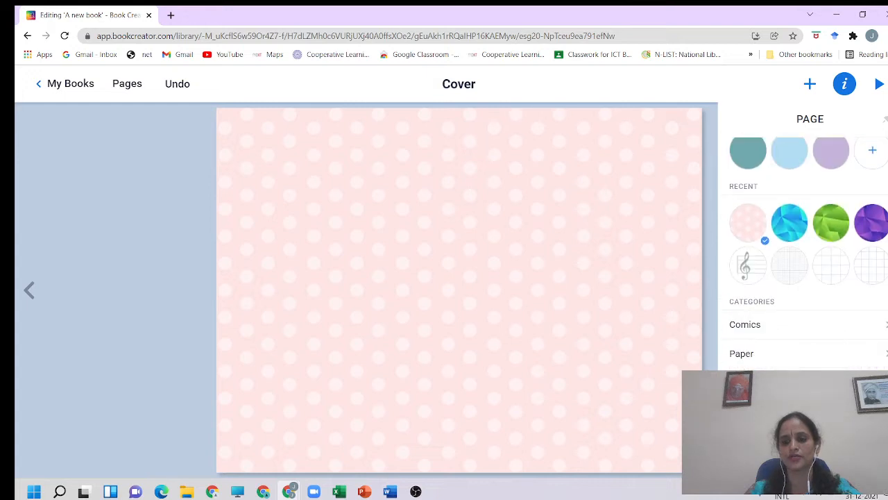
{"action": "left_click", "coordinate": [777, 411]}
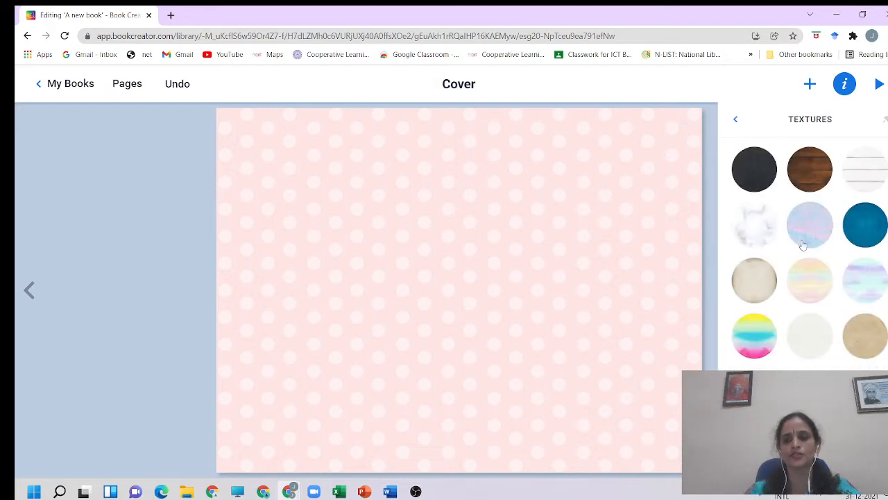
{"action": "left_click", "coordinate": [866, 343]}
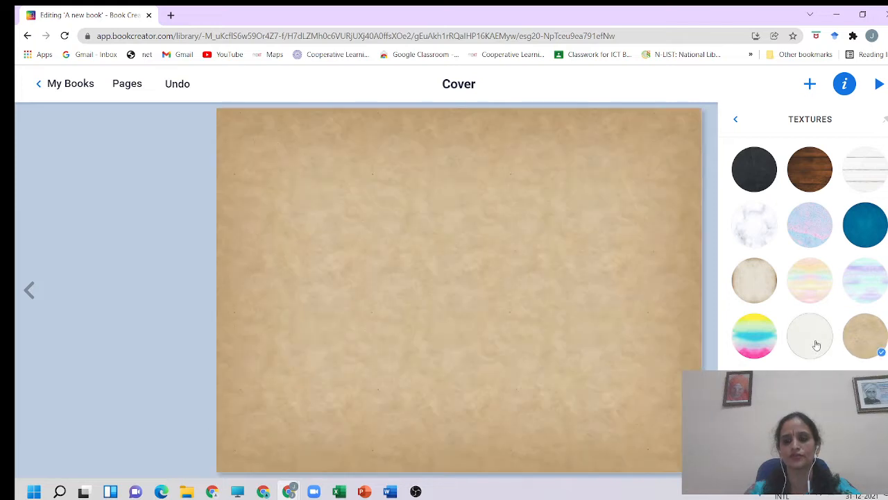
{"action": "left_click", "coordinate": [818, 345]}
{"action": "left_click", "coordinate": [867, 294]}
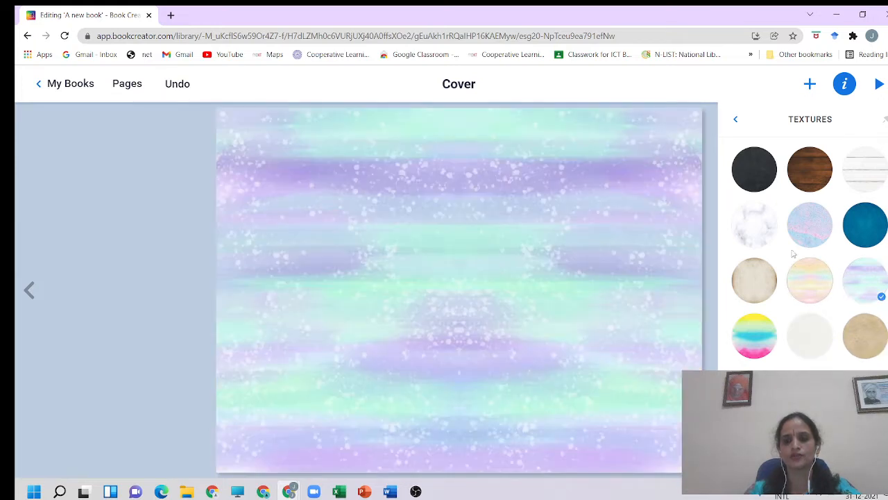
{"action": "left_click", "coordinate": [764, 237]}
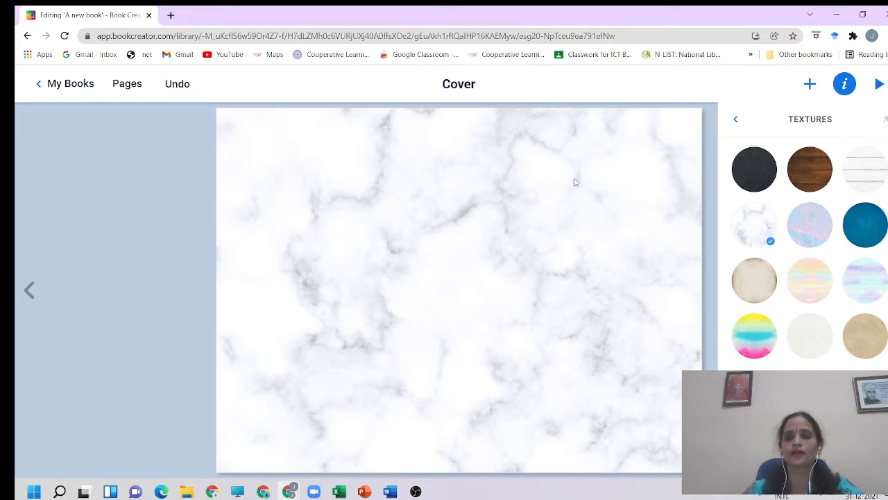
Add the bold text "Cell" to the cover, fit its box narrowly around the word and place it in the upper middle
{"action": "left_click", "coordinate": [810, 84]}
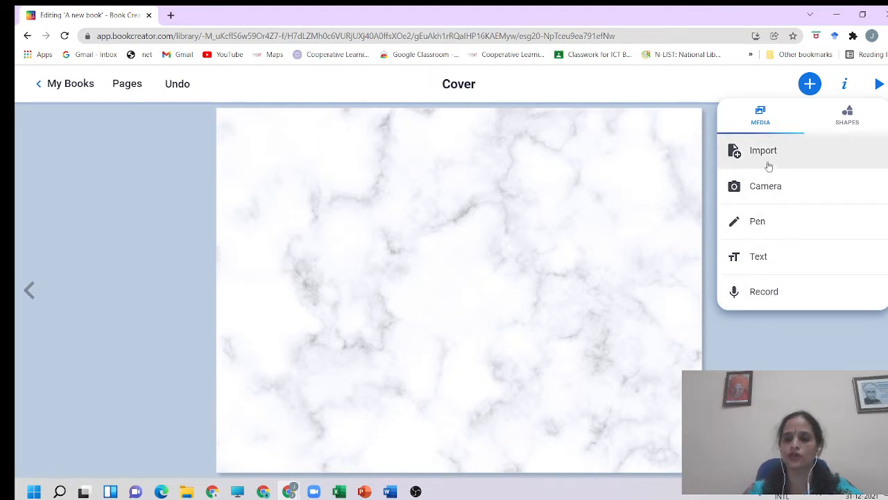
{"action": "left_click", "coordinate": [758, 258]}
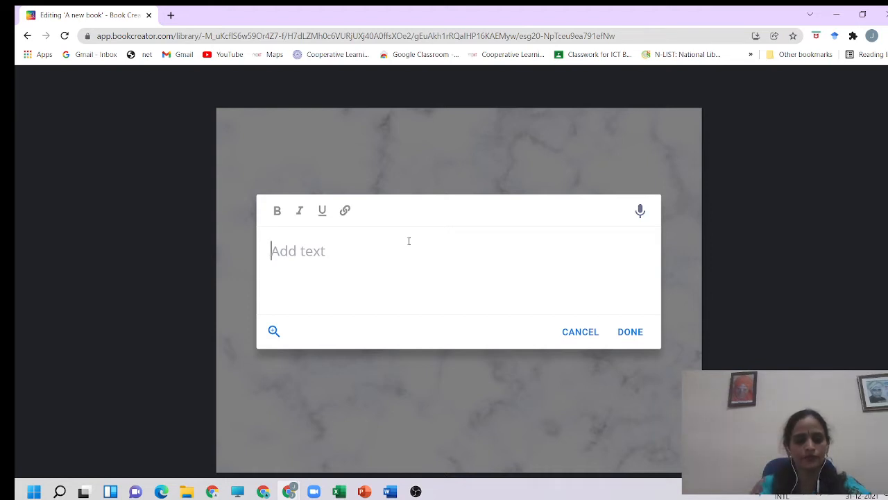
{"action": "type", "text": "Cel"}
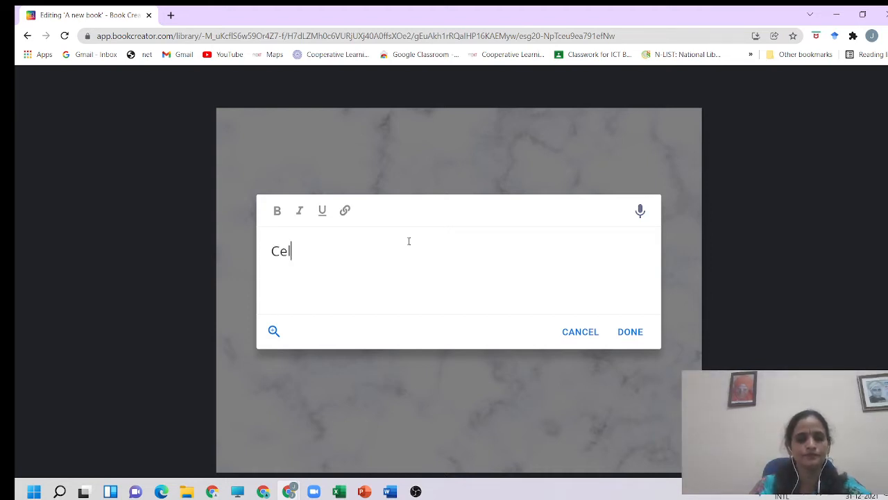
{"action": "type", "text": "l"}
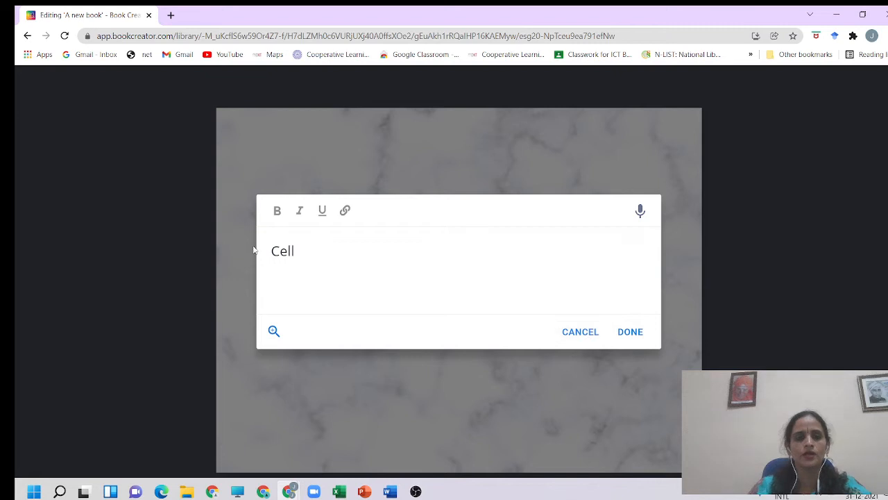
{"action": "left_click_drag", "start_coordinate": [271, 251], "coordinate": [296, 250]}
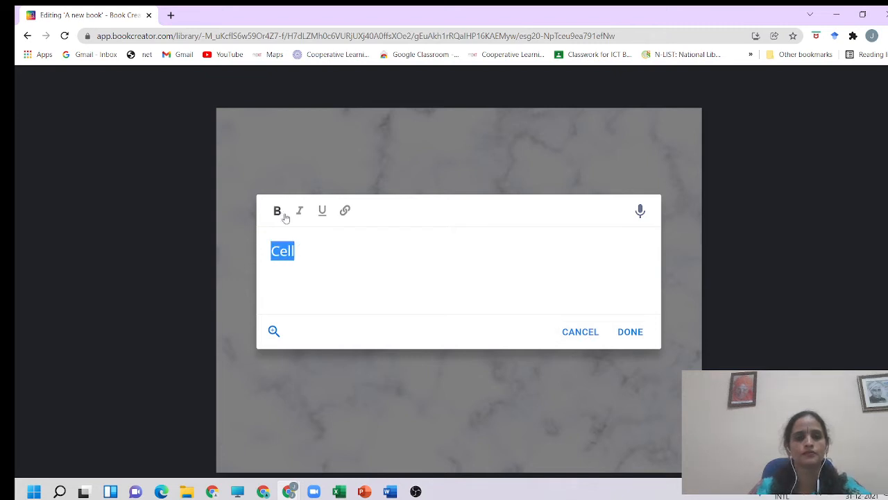
{"action": "left_click", "coordinate": [276, 210]}
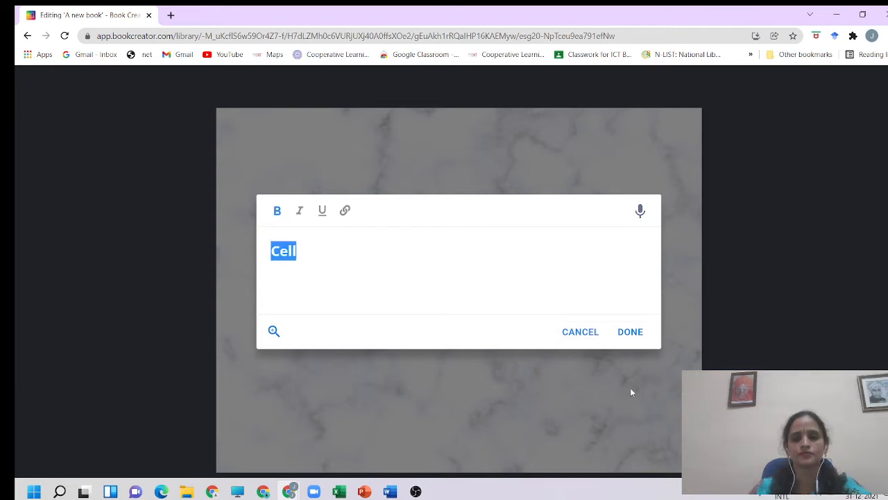
{"action": "left_click", "coordinate": [630, 331]}
{"action": "left_click", "coordinate": [325, 194]}
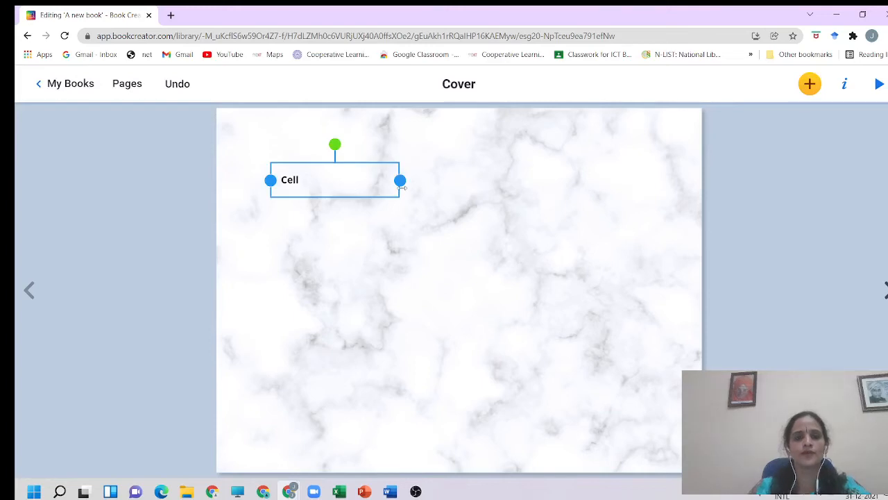
{"action": "left_click_drag", "start_coordinate": [400, 180], "coordinate": [430, 198]}
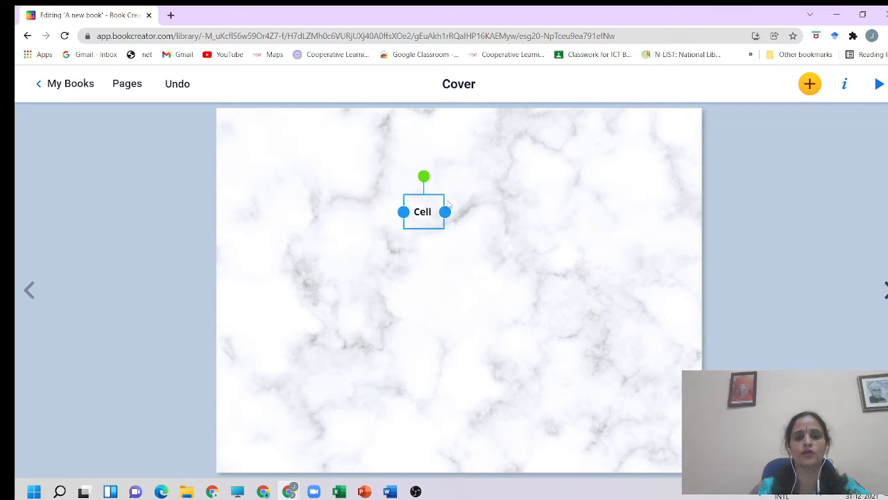
Increase the font size of the "Cell" text to 32 and widen its box to fit the whole word
{"action": "left_click", "coordinate": [845, 84]}
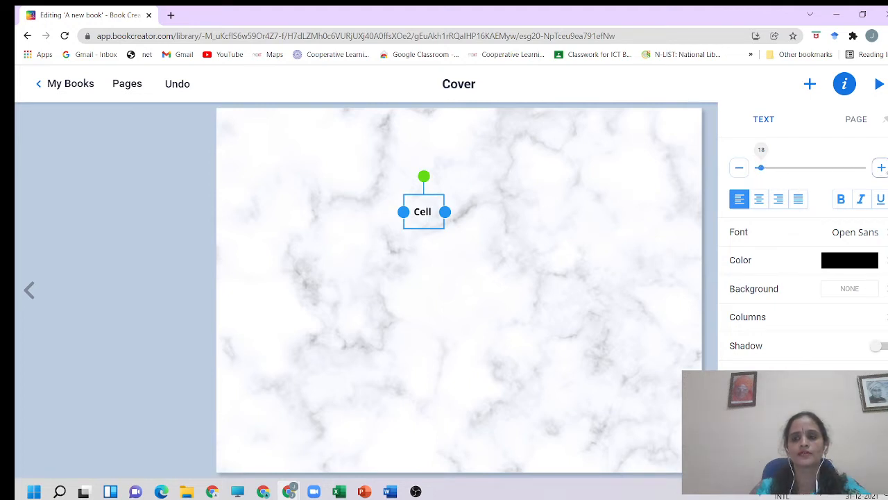
{"action": "left_click", "coordinate": [881, 169]}
{"action": "left_click", "coordinate": [881, 169]}
{"action": "left_click", "coordinate": [881, 169]}
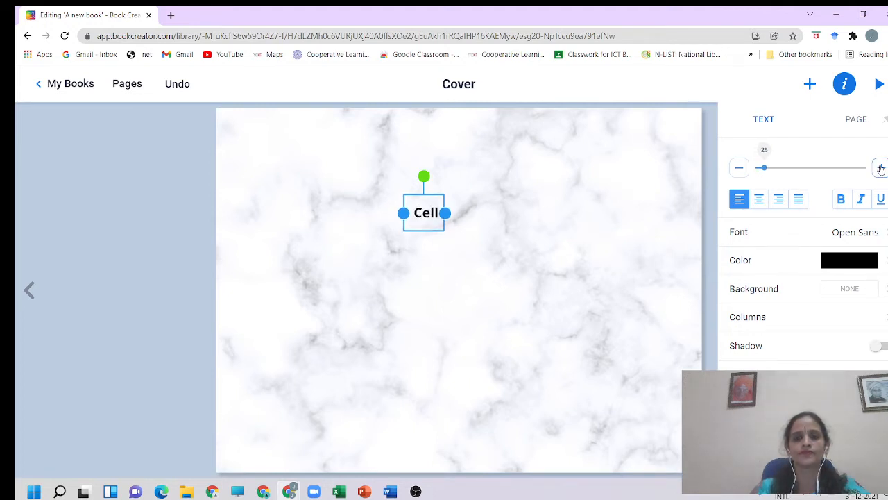
{"action": "left_click", "coordinate": [881, 169]}
{"action": "left_click", "coordinate": [882, 170]}
{"action": "left_click", "coordinate": [881, 169]}
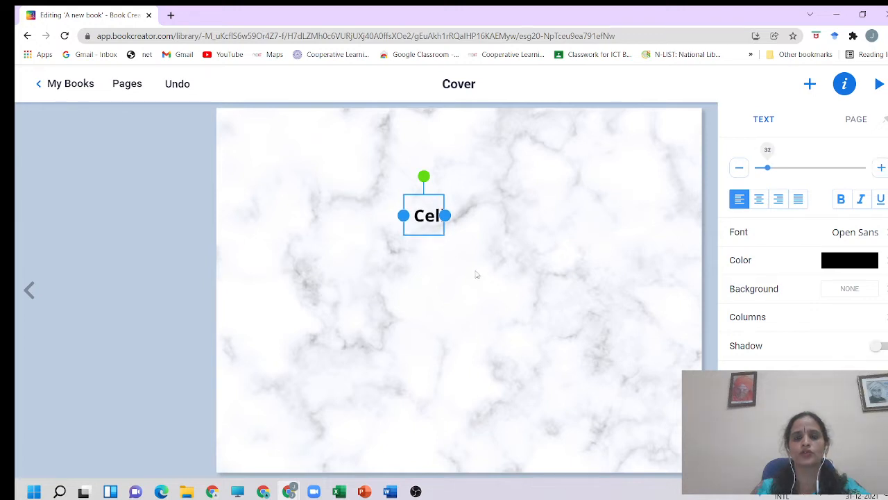
{"action": "left_click_drag", "start_coordinate": [452, 217], "coordinate": [514, 216]}
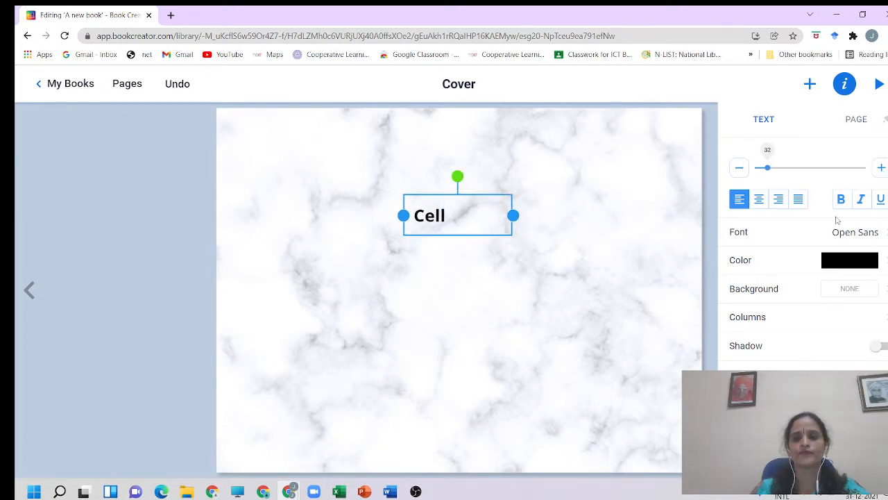
Enlarge the "Cell" text to font size 121 and widen its box until the word fits inside
{"action": "left_click", "coordinate": [879, 168]}
{"action": "left_click", "coordinate": [880, 168]}
{"action": "left_click", "coordinate": [880, 167]}
{"action": "left_click", "coordinate": [879, 168]}
{"action": "left_click", "coordinate": [879, 168]}
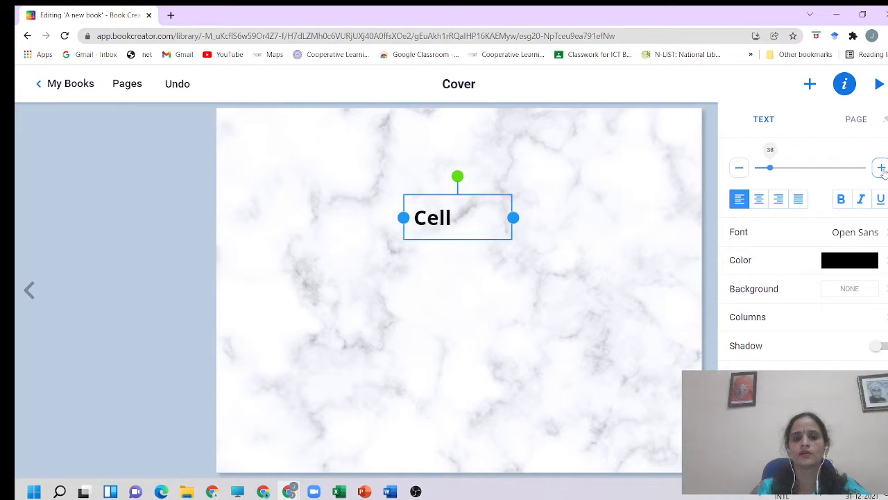
{"action": "left_click", "coordinate": [879, 168]}
{"action": "left_click", "coordinate": [880, 168]}
{"action": "left_click", "coordinate": [880, 168]}
{"action": "left_click", "coordinate": [881, 170]}
{"action": "left_click", "coordinate": [881, 169]}
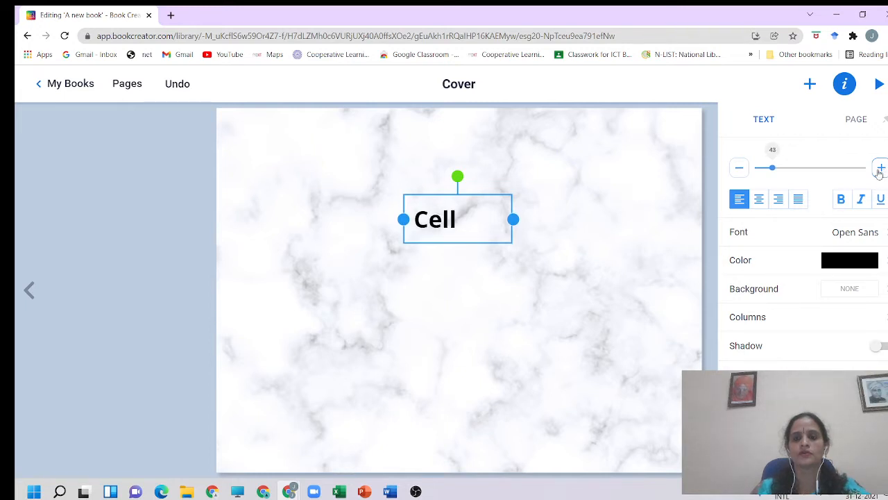
{"action": "left_click", "coordinate": [880, 168]}
{"action": "left_click_drag", "start_coordinate": [776, 173], "coordinate": [803, 176]}
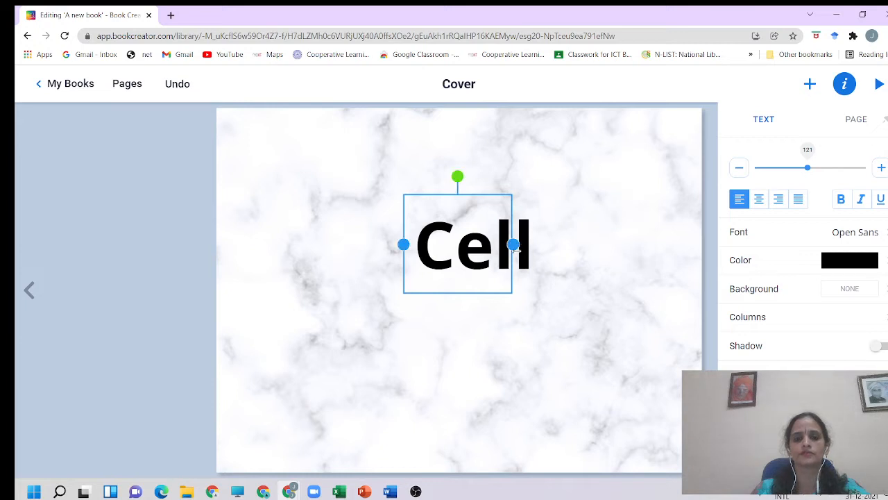
{"action": "left_click_drag", "start_coordinate": [512, 244], "coordinate": [550, 244]}
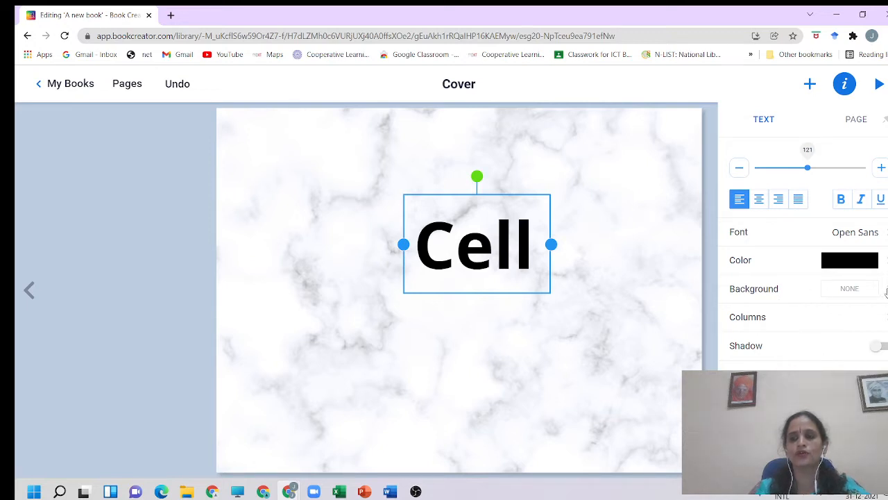
Set the background colour of the "Cell" text box to purple
{"action": "left_click", "coordinate": [848, 260]}
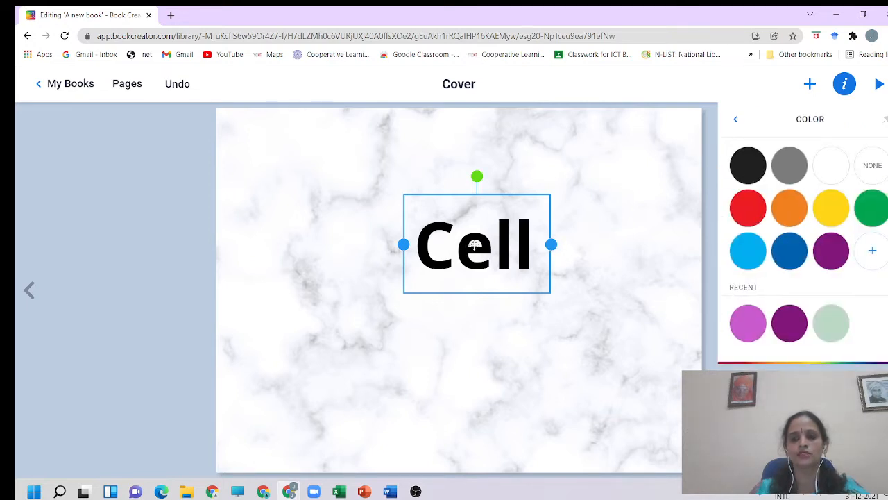
{"action": "left_click", "coordinate": [836, 256]}
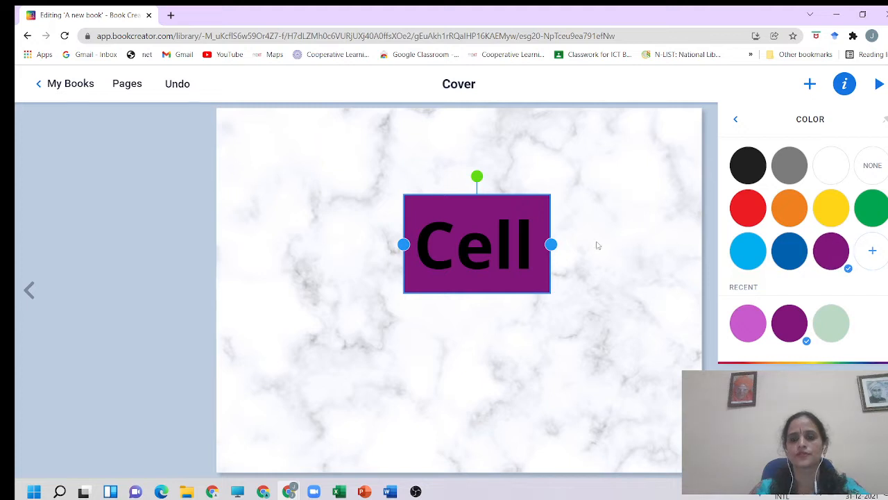
{"action": "left_click", "coordinate": [737, 122]}
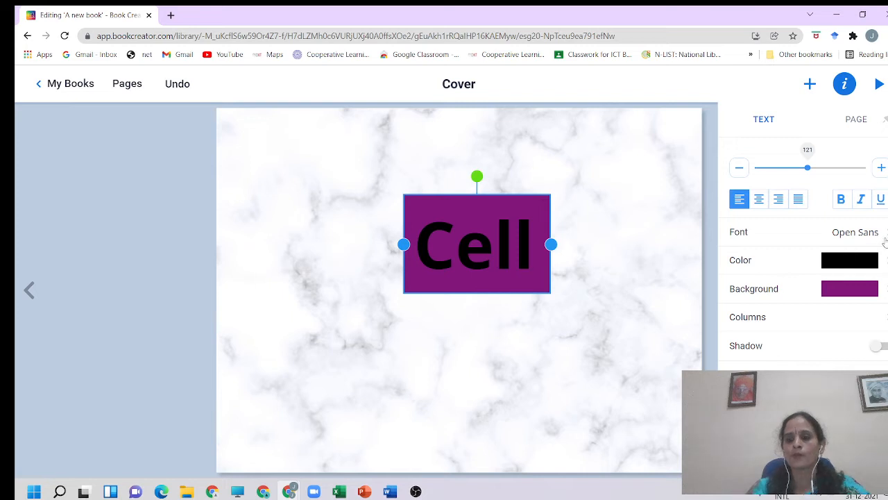
Change the font of the "Cell" title to PT Serif
{"action": "left_click", "coordinate": [886, 237]}
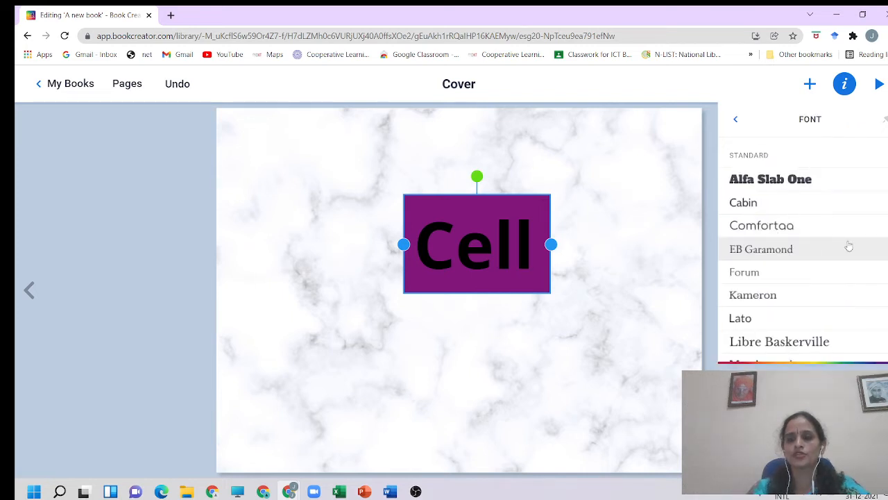
{"action": "scroll", "coordinate": [757, 299], "scroll_direction": "down", "scroll_amount": 5}
{"action": "left_click", "coordinate": [758, 299]}
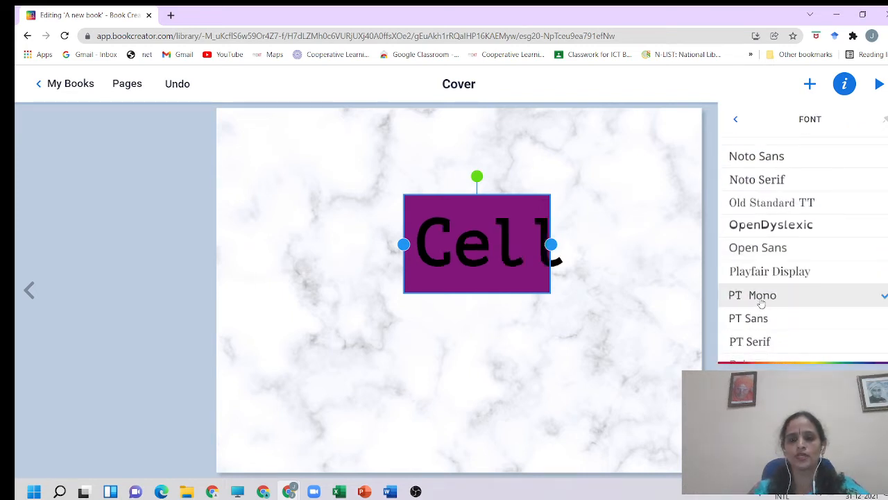
{"action": "left_click", "coordinate": [733, 344]}
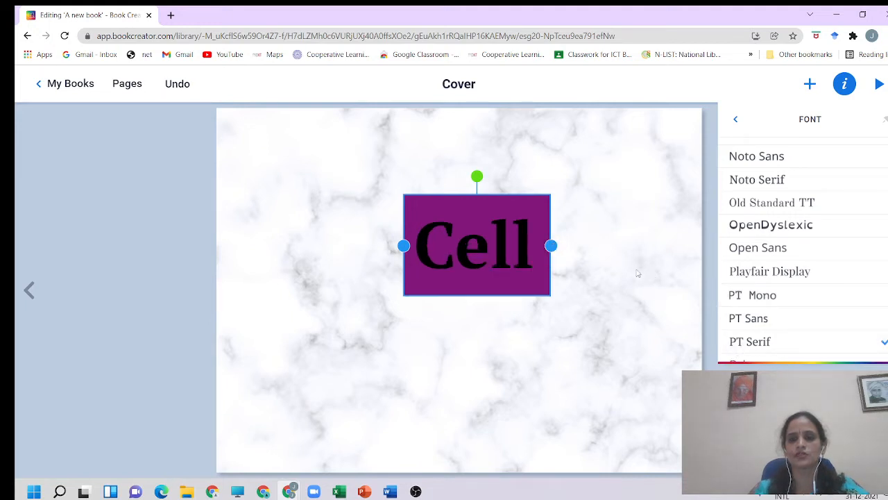
{"action": "left_click", "coordinate": [640, 273]}
Set the text colour of the "Cell" title to light grey
{"action": "left_click", "coordinate": [842, 86]}
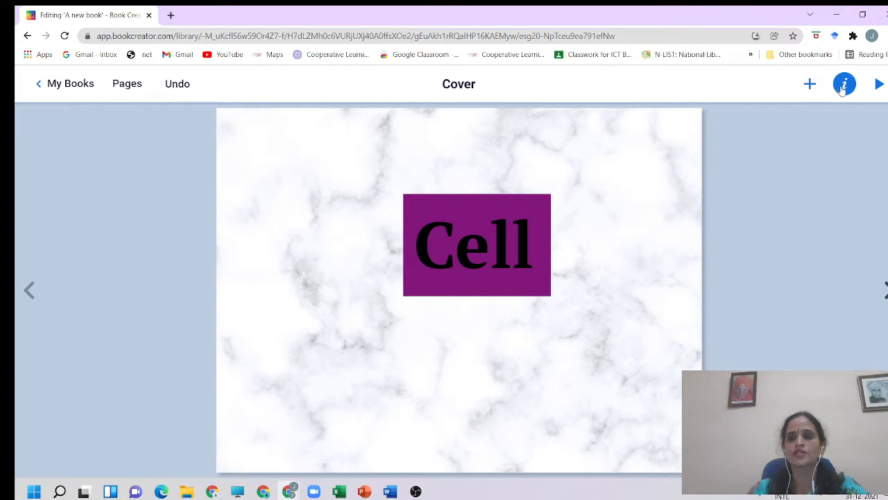
{"action": "left_click", "coordinate": [499, 240]}
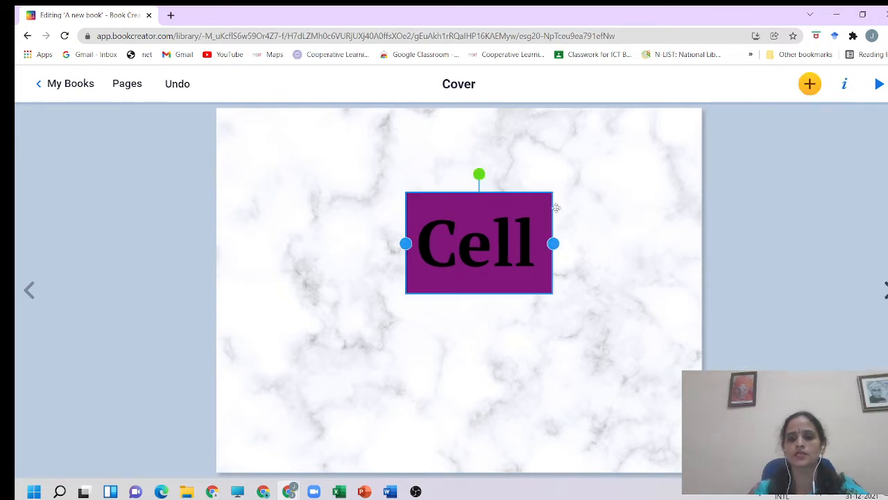
{"action": "left_click", "coordinate": [848, 86]}
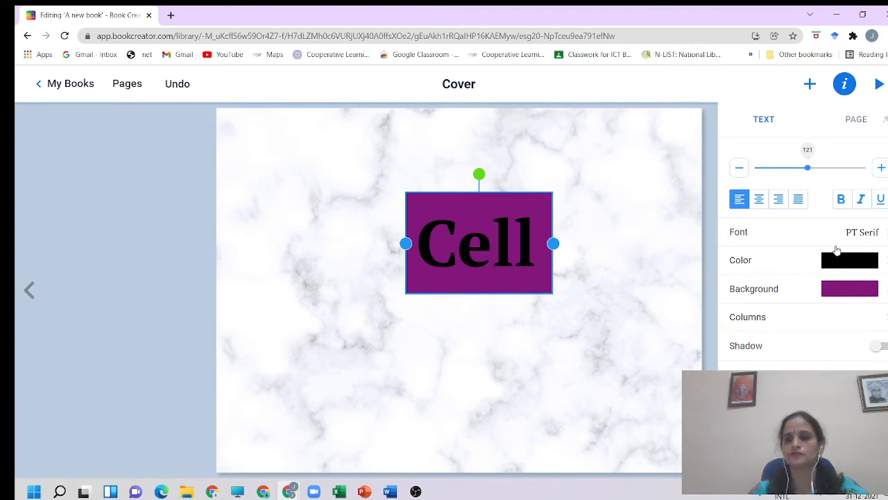
{"action": "left_click", "coordinate": [885, 262]}
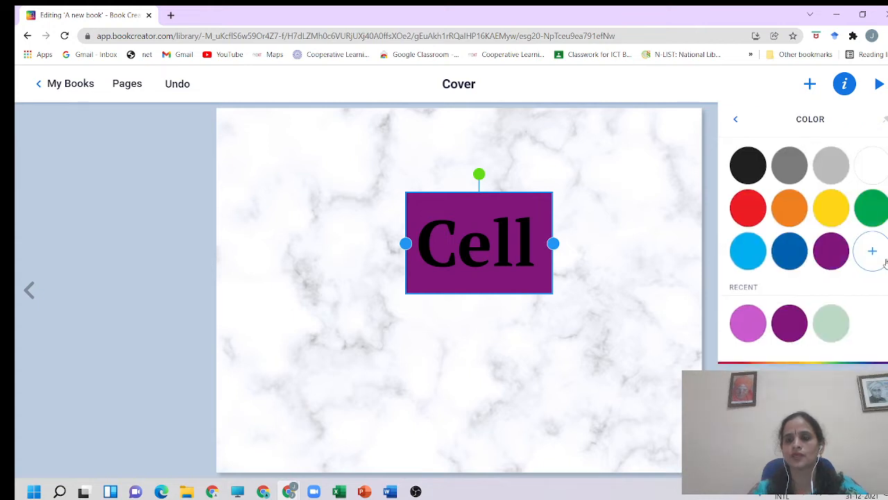
{"action": "left_click", "coordinate": [823, 172]}
{"action": "left_click", "coordinate": [590, 243]}
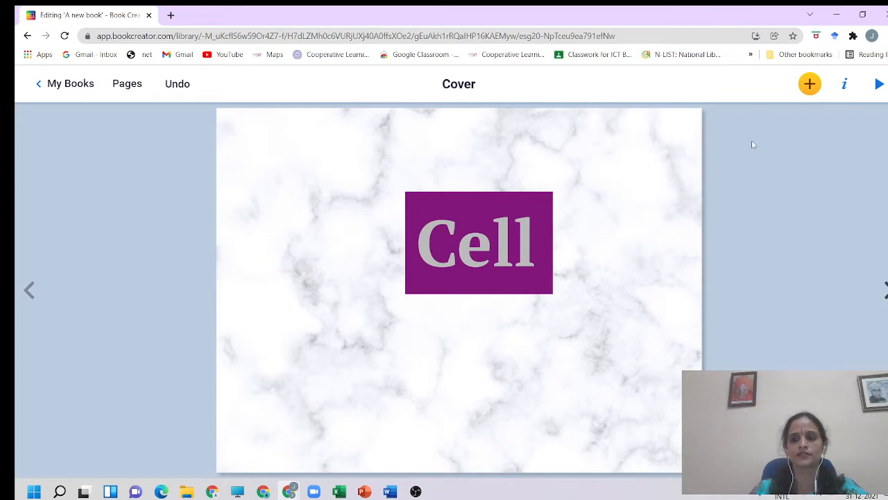
{"action": "left_click", "coordinate": [845, 85]}
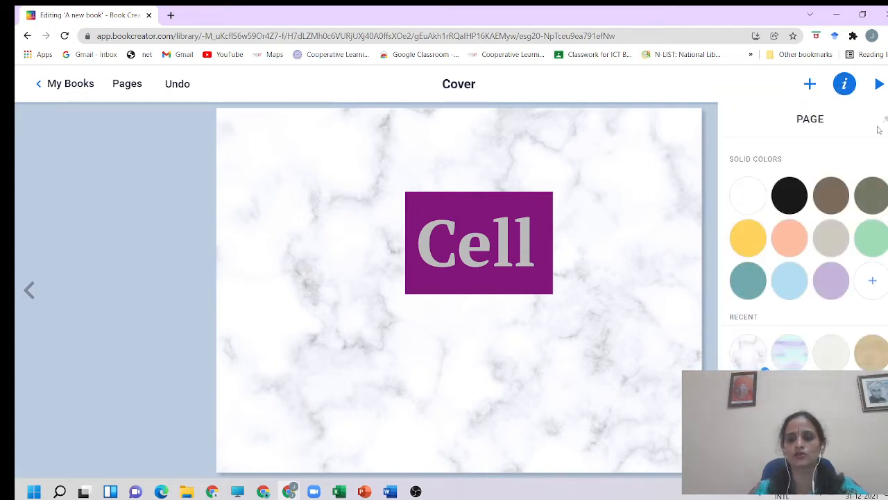
{"action": "left_click", "coordinate": [531, 211]}
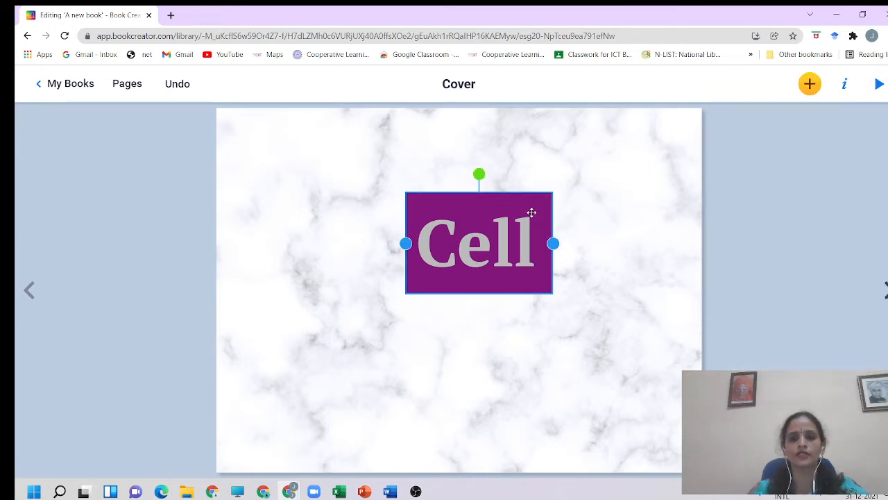
{"action": "left_click", "coordinate": [845, 85]}
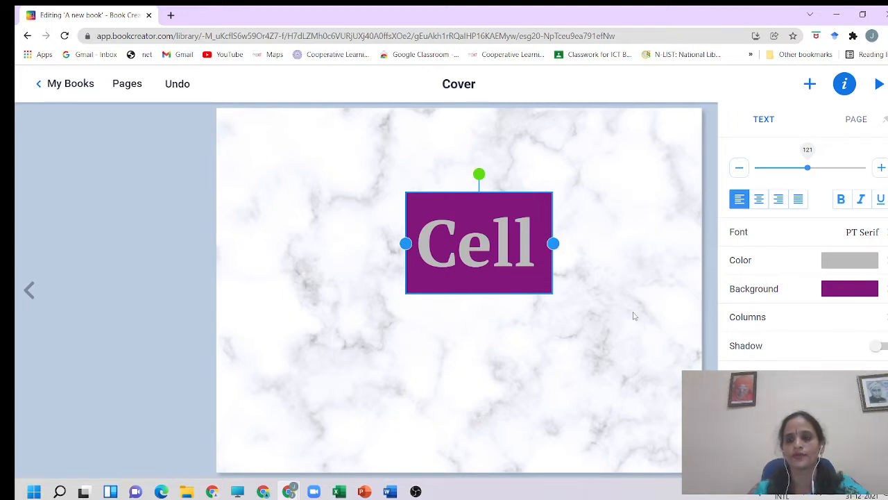
{"action": "left_click", "coordinate": [663, 217]}
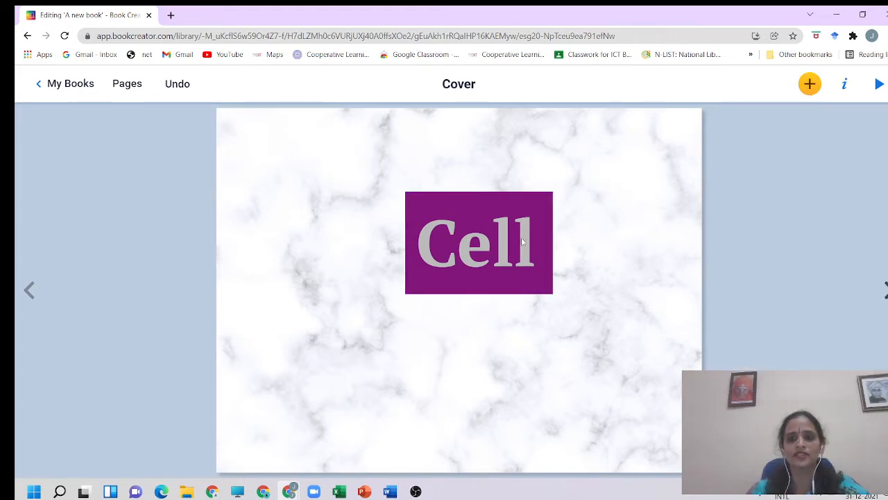
Move the "Cell" text box to the horizontal centre of the cover, slightly lower, and go to page 2
{"action": "left_click_drag", "start_coordinate": [470, 215], "coordinate": [443, 232]}
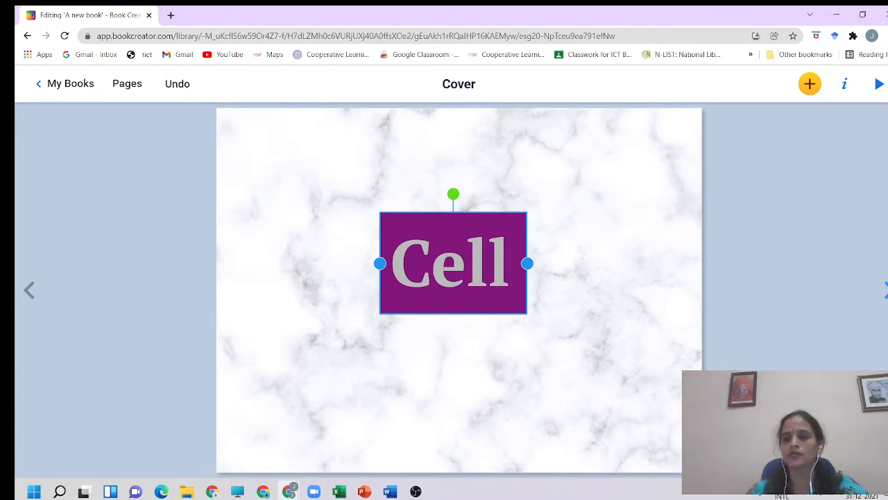
{"action": "left_click", "coordinate": [886, 291]}
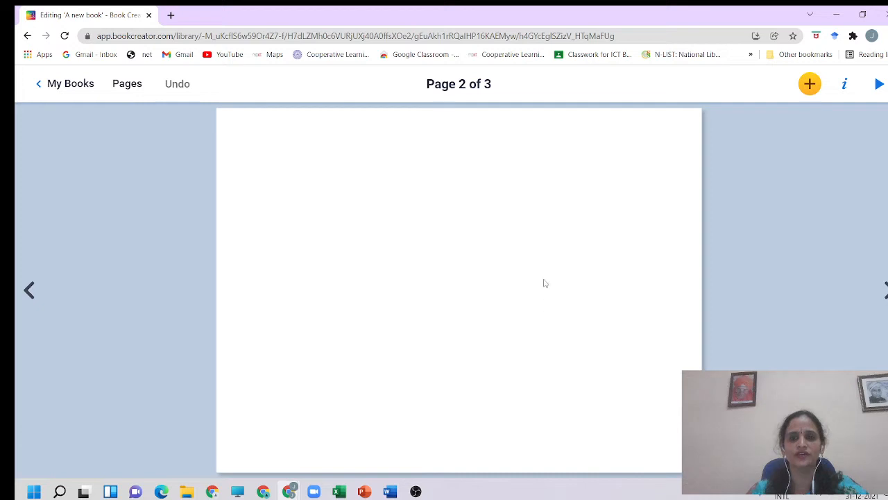
{"action": "left_click", "coordinate": [811, 86]}
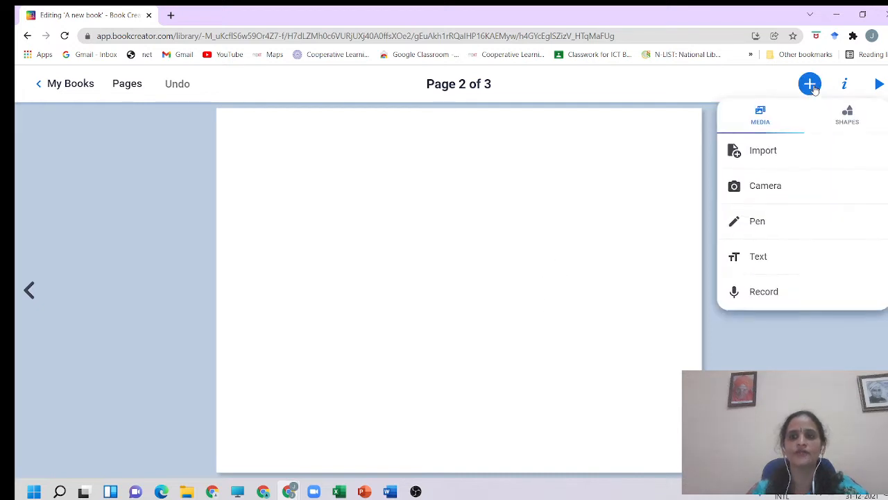
{"action": "left_click", "coordinate": [769, 154]}
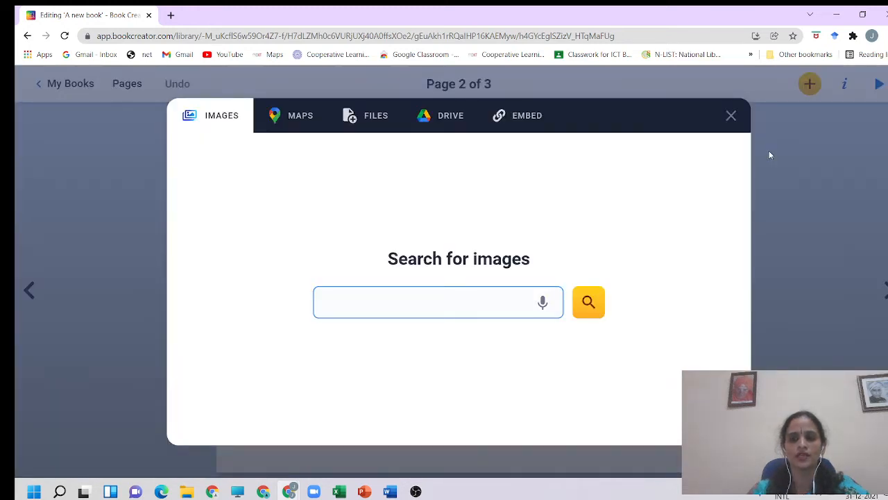
{"action": "left_click", "coordinate": [812, 85]}
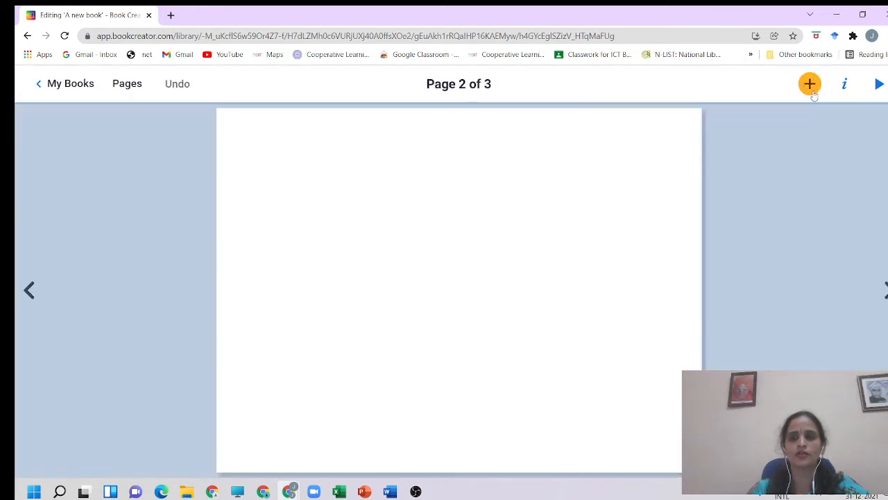
Search the image import for "structure of an animal cell" and close it without inserting an image
{"action": "left_click", "coordinate": [810, 84]}
{"action": "left_click", "coordinate": [772, 163]}
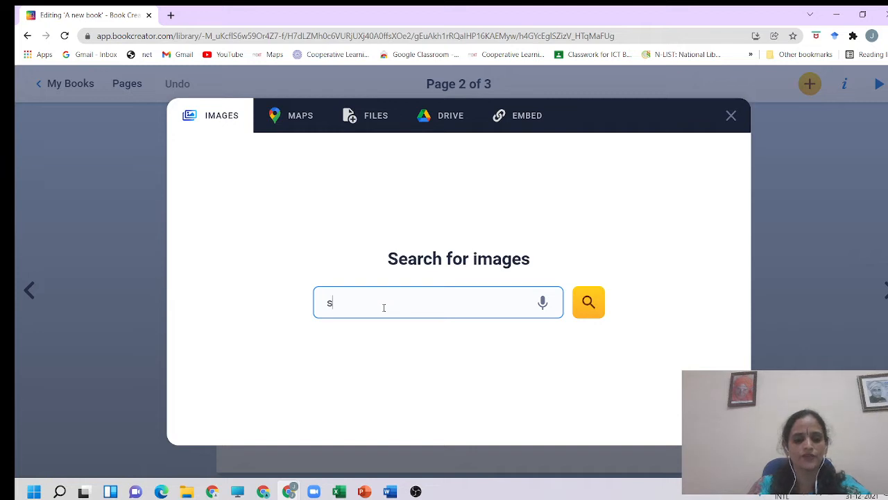
{"action": "type", "text": "structure"}
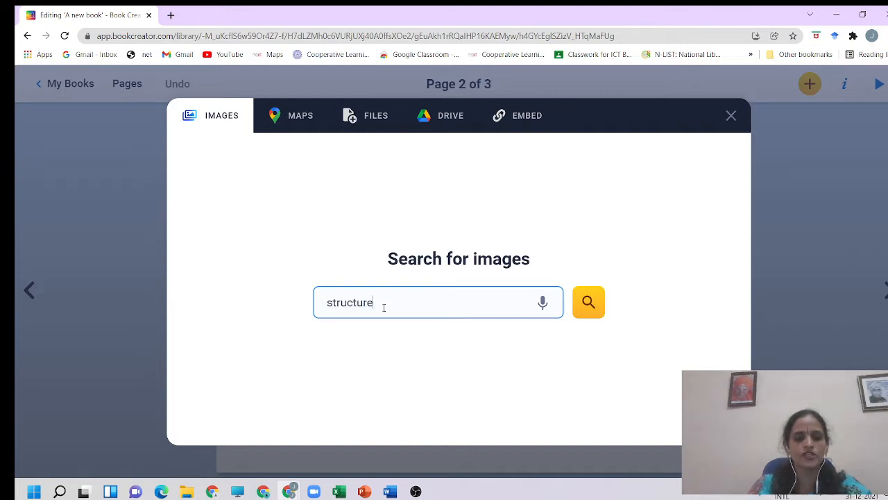
{"action": "type", "text": " is"}
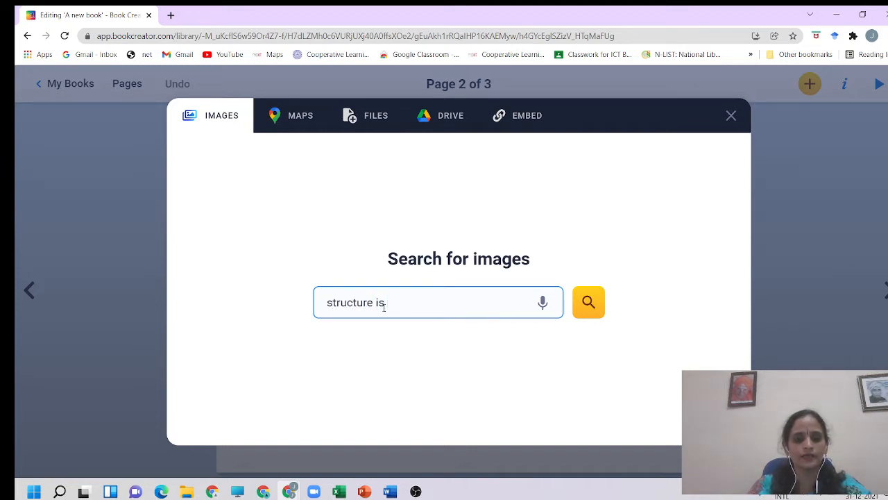
{"action": "key", "text": "BackSpace"}
{"action": "key", "text": "BackSpace"}
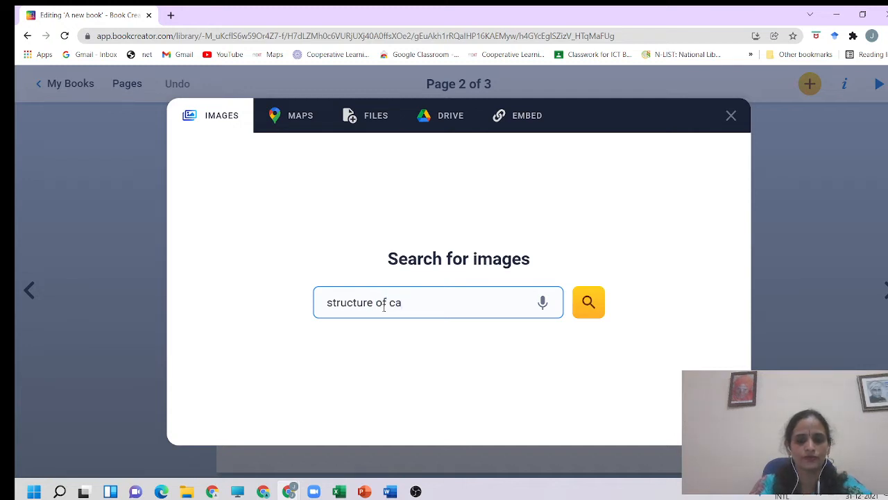
{"action": "type", "text": "ofand"}
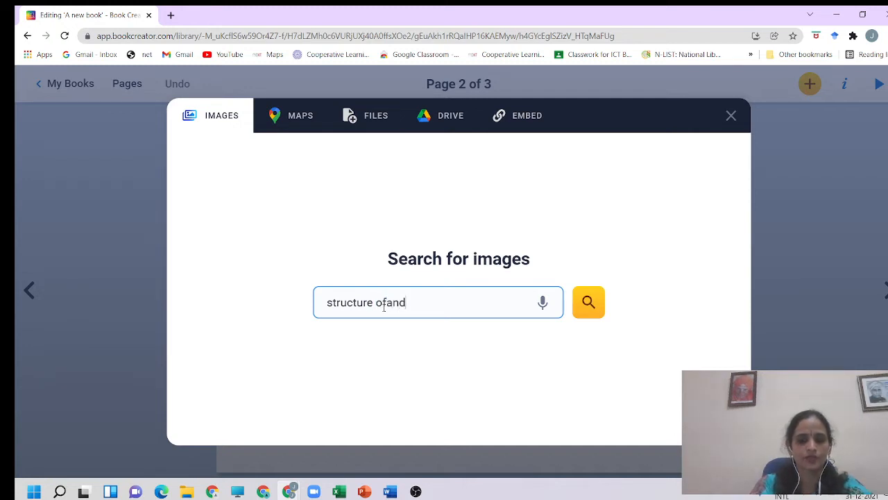
{"action": "key", "text": "BackSpace"}
{"action": "type", "text": " ani"}
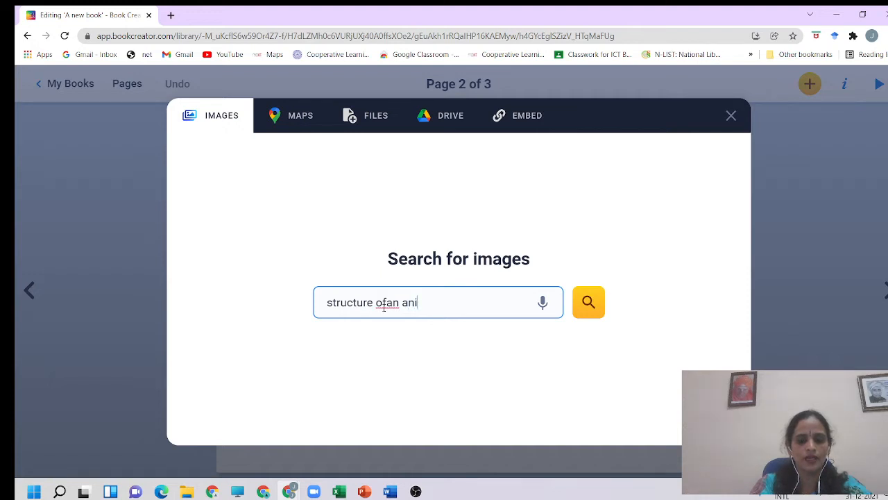
{"action": "type", "text": "mal c"}
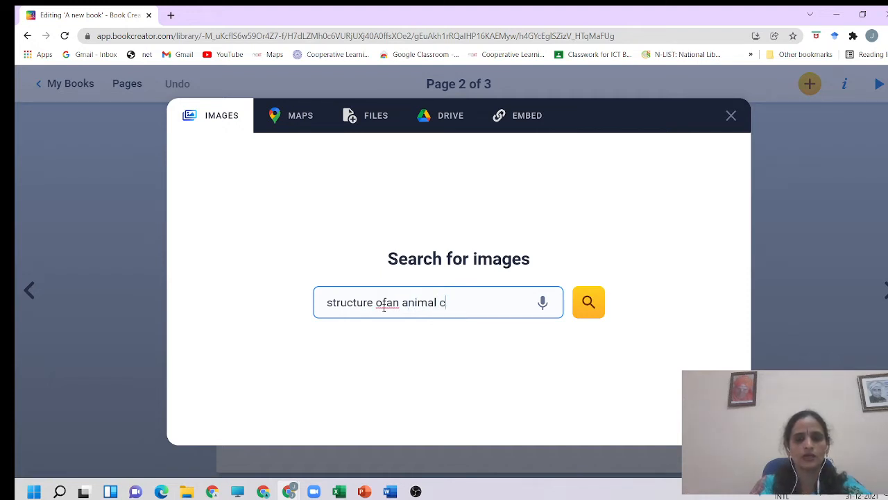
{"action": "type", "text": "ell"}
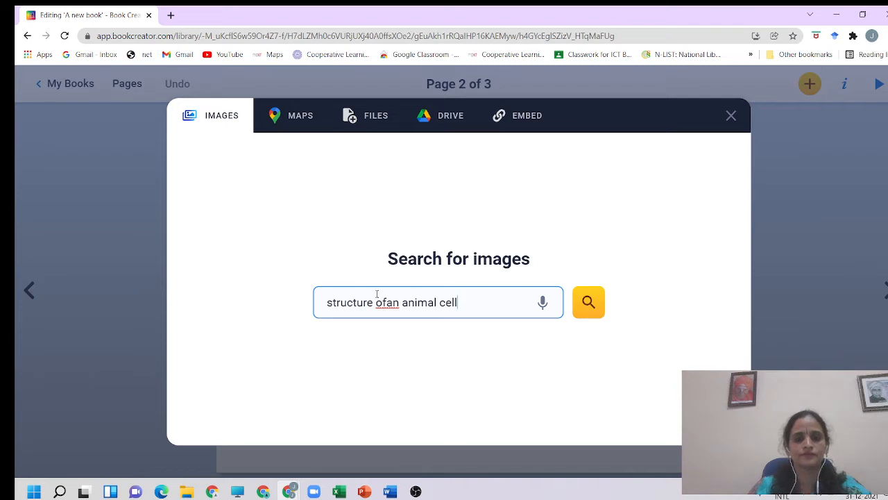
{"action": "left_click", "coordinate": [386, 303]}
{"action": "left_click", "coordinate": [588, 301]}
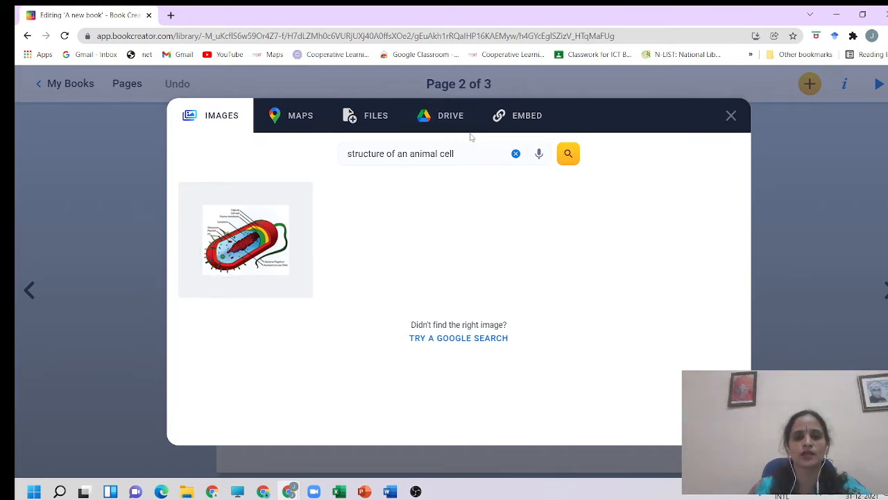
{"action": "left_click", "coordinate": [731, 116]}
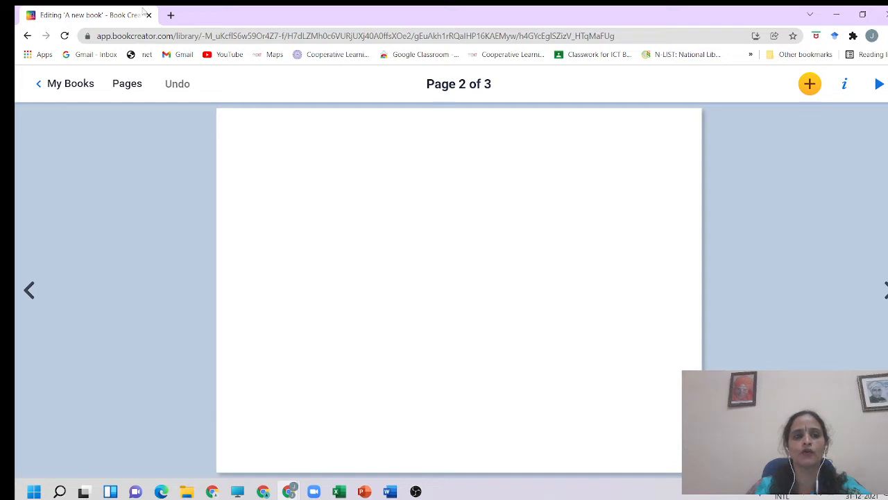
Search Google in a new browser tab for "structure of animal cell and plant cell"
{"action": "left_click", "coordinate": [170, 14]}
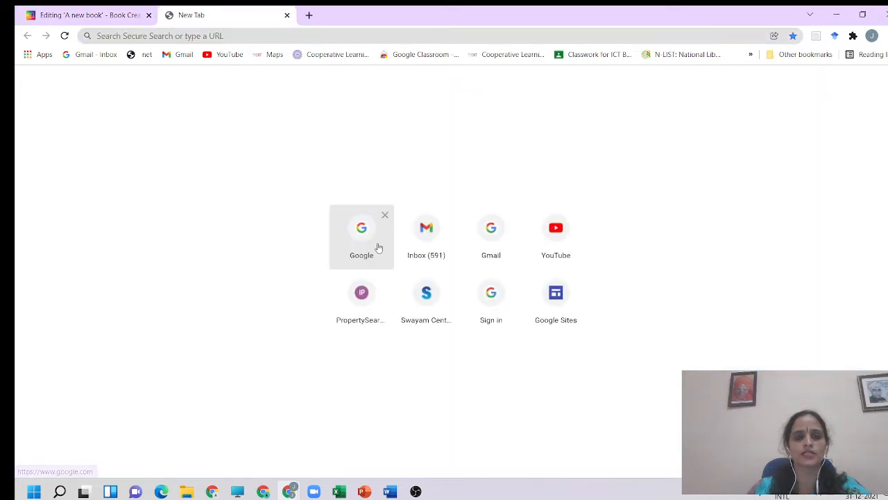
{"action": "left_click", "coordinate": [378, 248]}
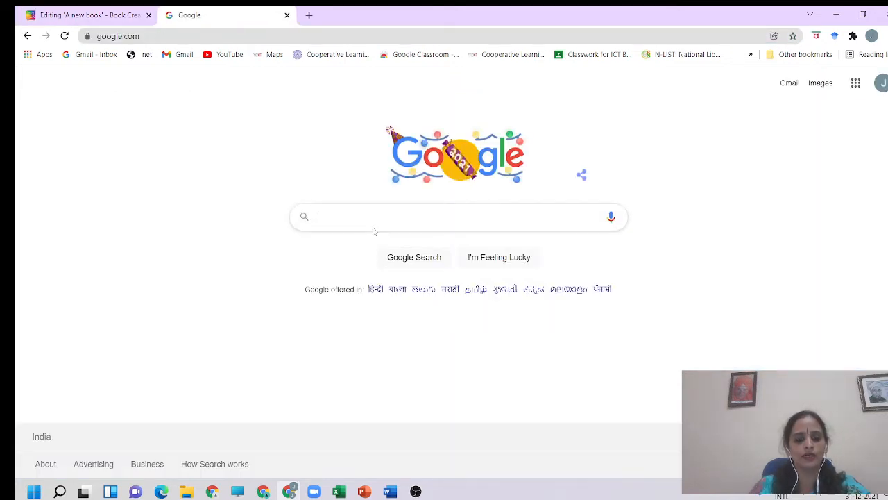
{"action": "type", "text": "stru"}
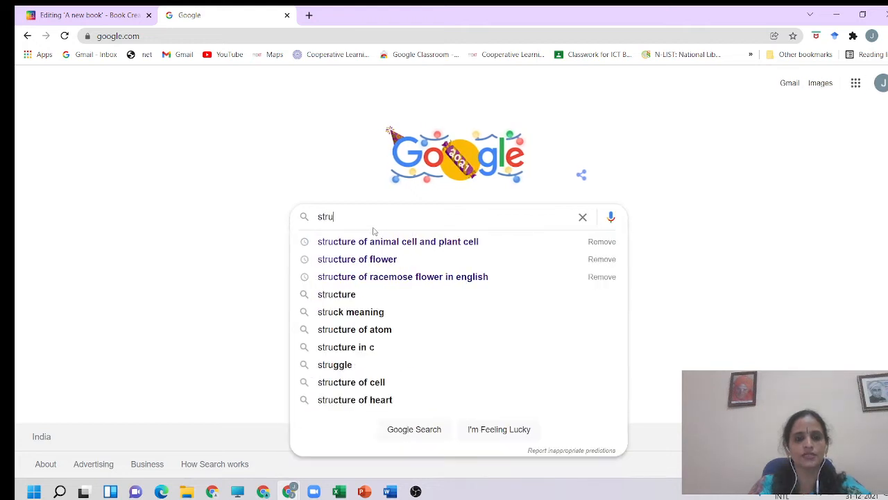
{"action": "left_click", "coordinate": [380, 241]}
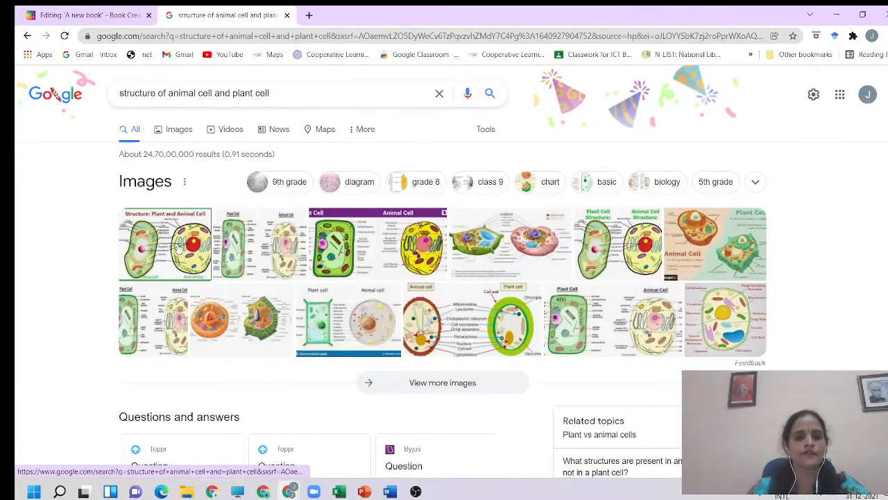
Open the first image result, "Structure: Plant and Animal Cell", and save it to the Desktop as the PNG file Plant-Animal-Cell-Structure
{"action": "left_click", "coordinate": [179, 248]}
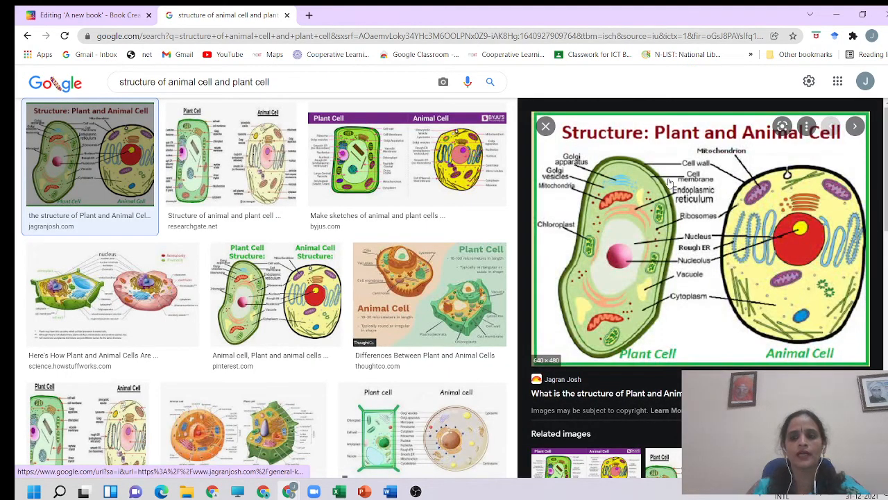
{"action": "right_click", "coordinate": [669, 183]}
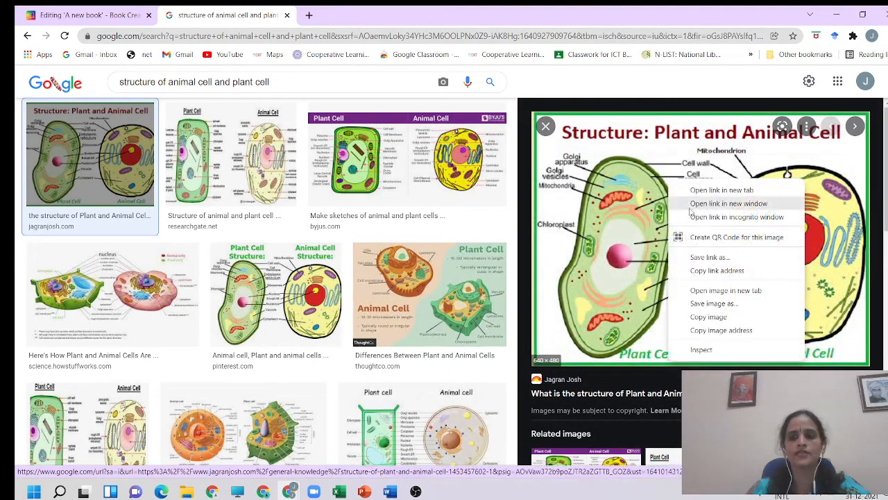
{"action": "left_click", "coordinate": [713, 303]}
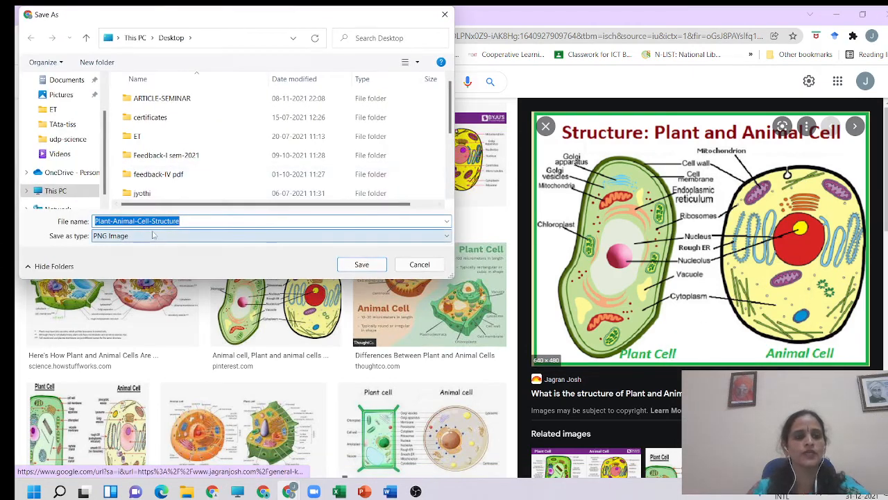
{"action": "left_click", "coordinate": [362, 265]}
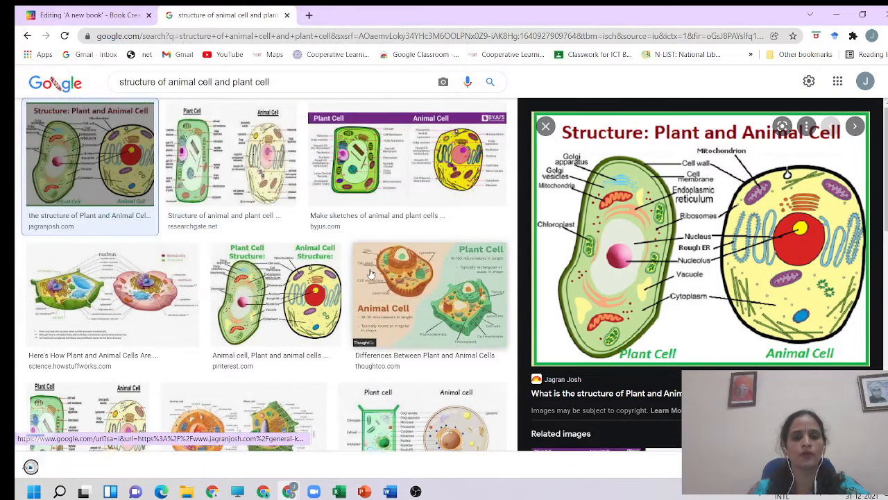
Switch back to Book Creator and import the image file Plant-Animal-Cell-Structure from the Desktop onto page 2
{"action": "left_click", "coordinate": [122, 16]}
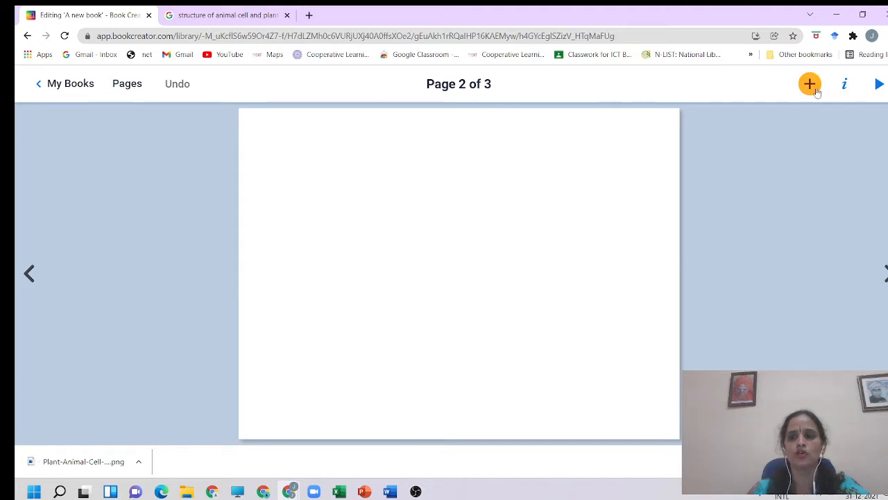
{"action": "left_click", "coordinate": [809, 83]}
{"action": "left_click", "coordinate": [763, 150]}
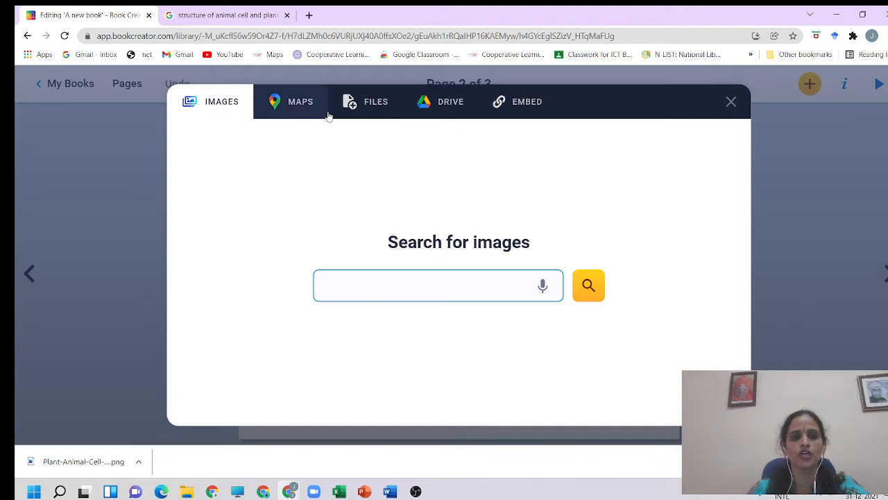
{"action": "left_click", "coordinate": [380, 104]}
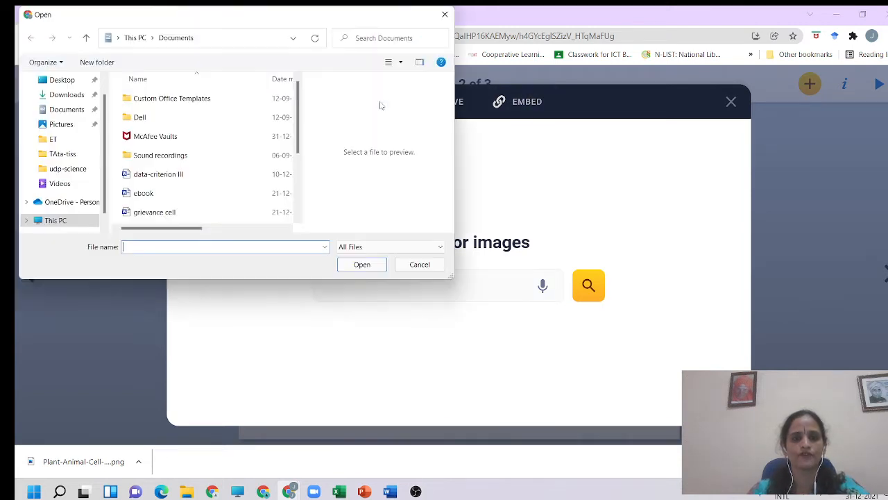
{"action": "left_click", "coordinate": [72, 84]}
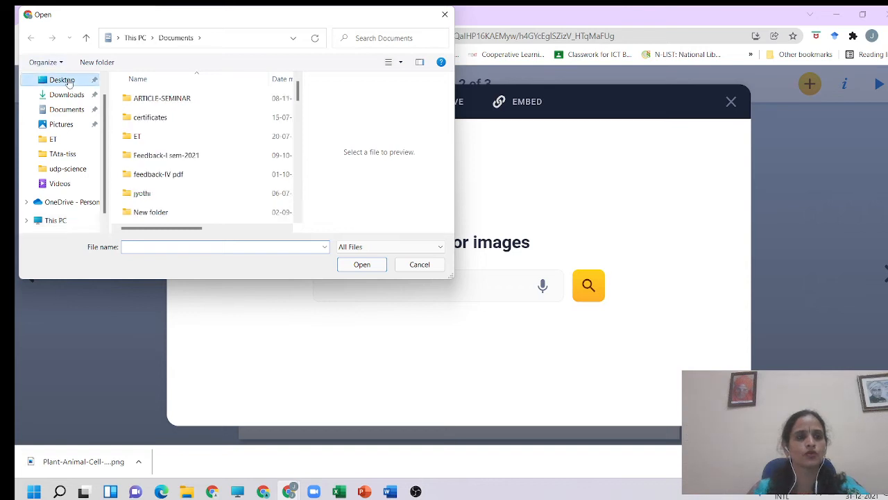
{"action": "left_click_drag", "start_coordinate": [299, 93], "coordinate": [311, 178]}
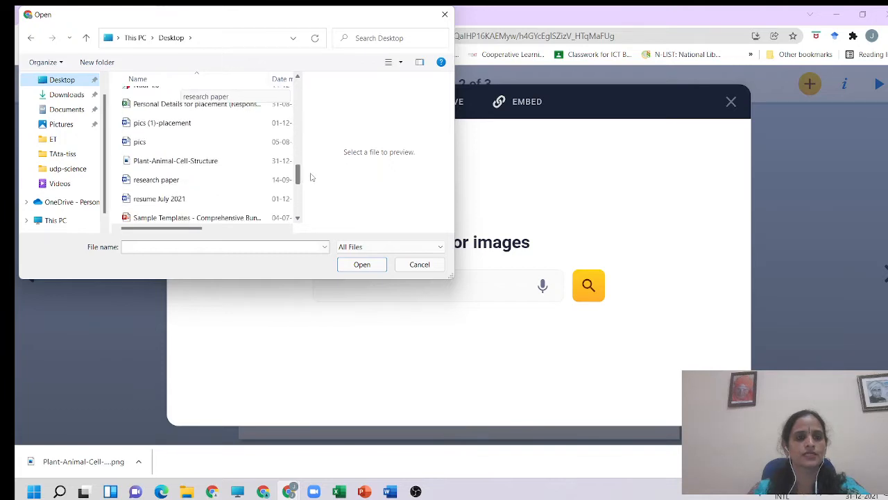
{"action": "left_click", "coordinate": [206, 161]}
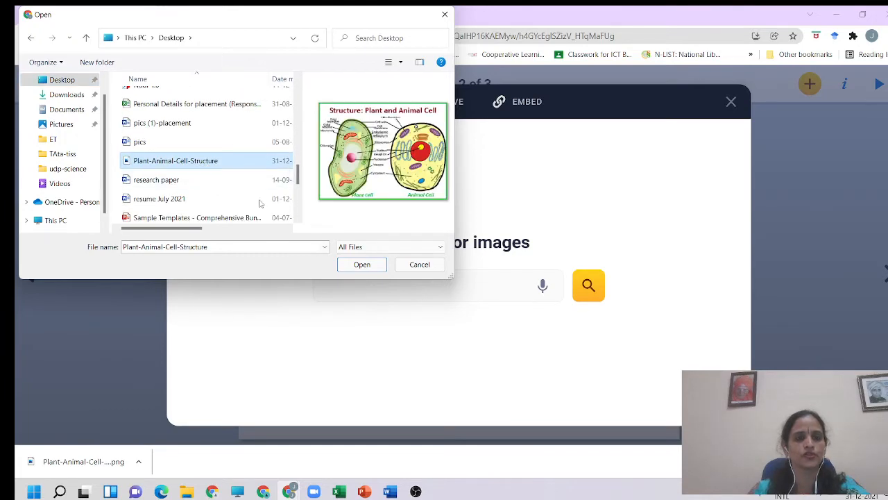
{"action": "left_click", "coordinate": [359, 267]}
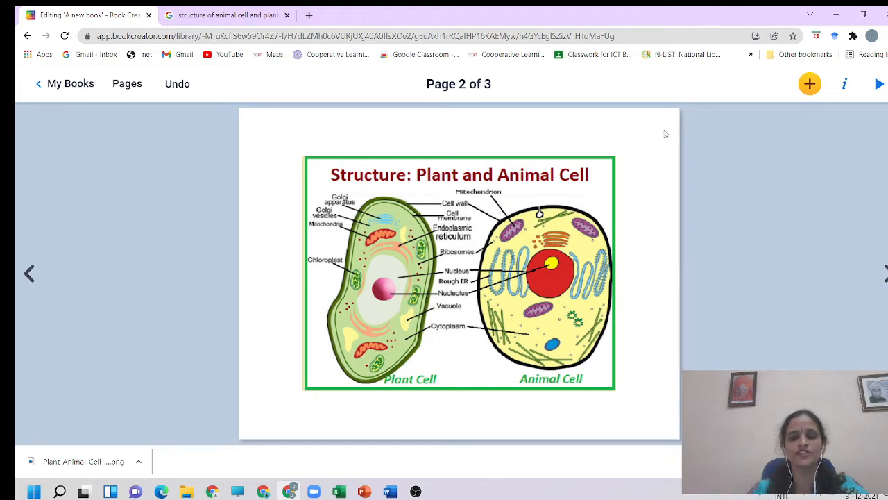
{"action": "left_click", "coordinate": [809, 84]}
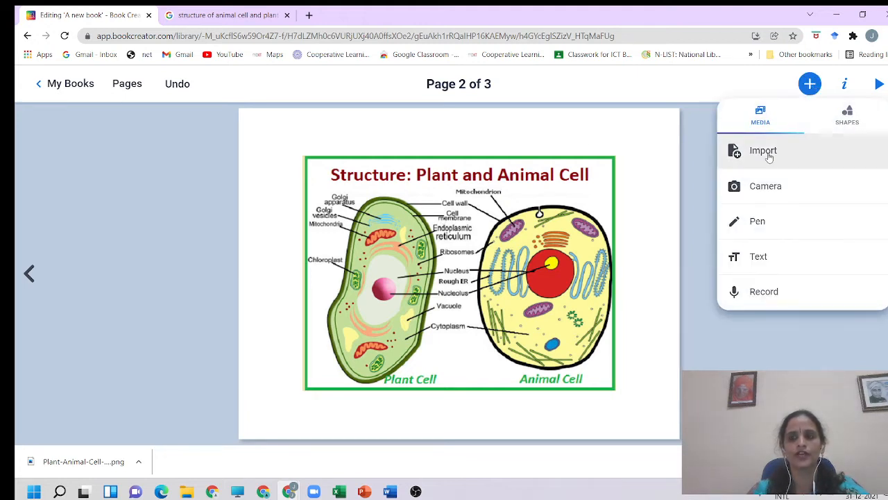
{"action": "left_click", "coordinate": [767, 154]}
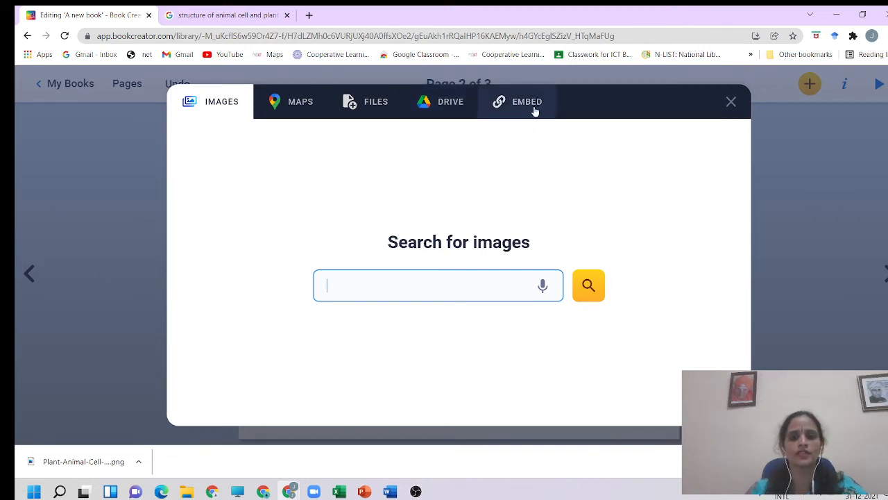
{"action": "left_click", "coordinate": [732, 104]}
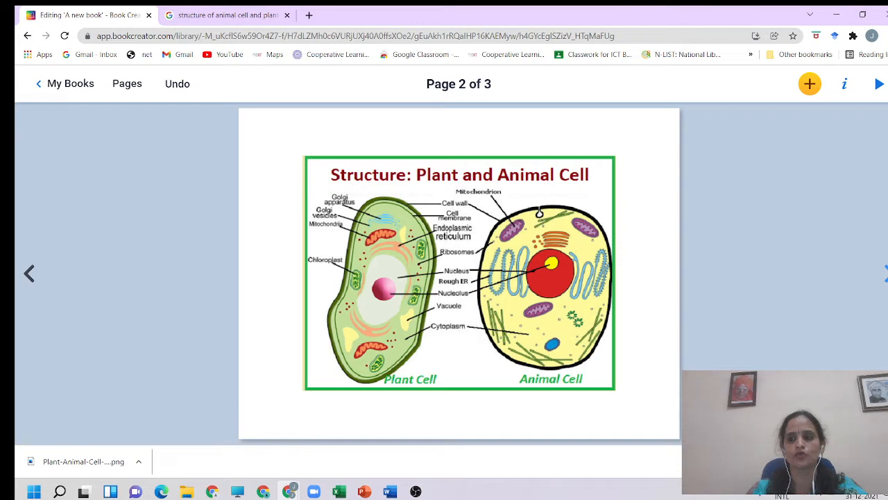
Go to page 3 and open the import option for embedding web content
{"action": "left_click", "coordinate": [884, 274]}
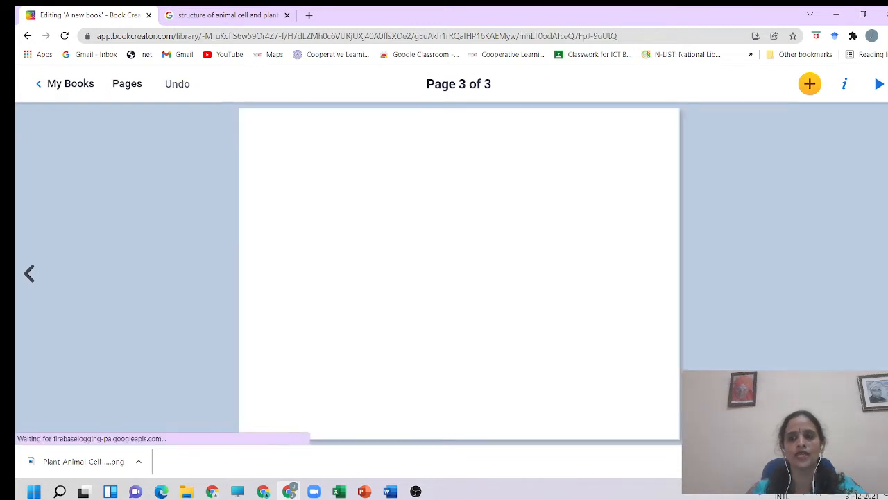
{"action": "left_click", "coordinate": [809, 84]}
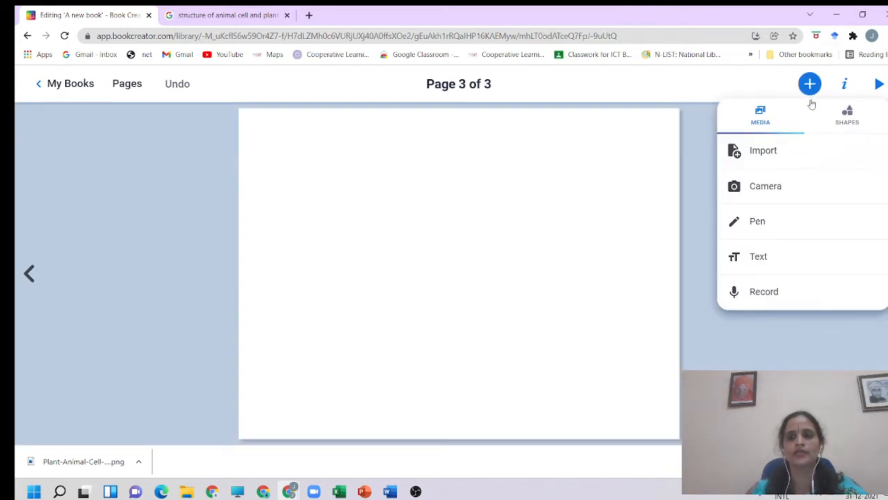
{"action": "left_click", "coordinate": [764, 153]}
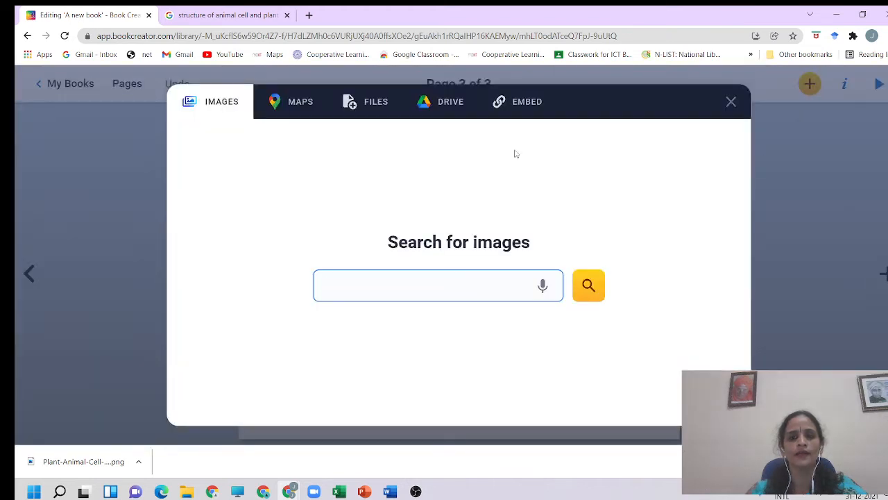
{"action": "left_click", "coordinate": [529, 103]}
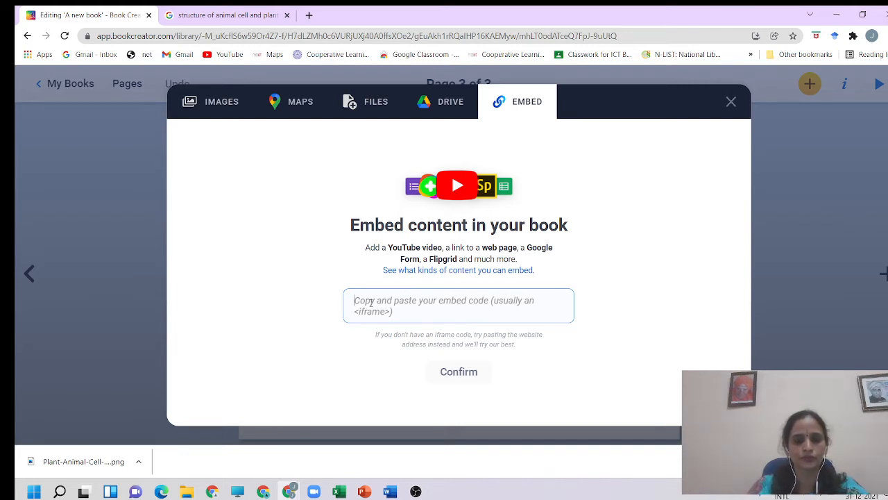
Try to embed content with the text "structure of cell" as the embed code and clear the entry
{"action": "type", "text": "vid"}
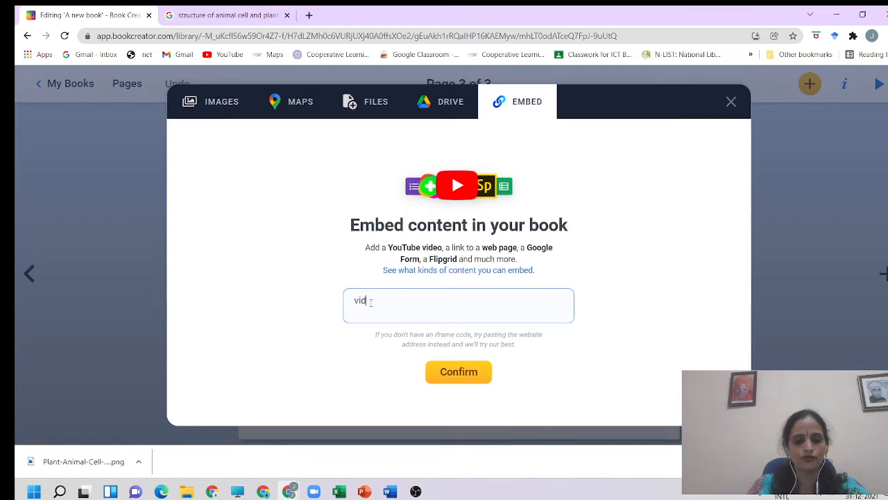
{"action": "key", "text": "BackSpace"}
{"action": "type", "text": "structure of"}
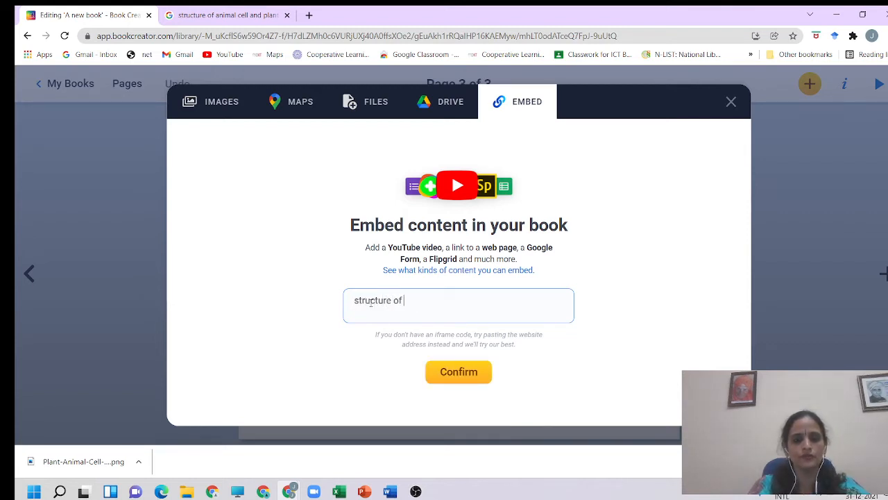
{"action": "type", "text": "ll"}
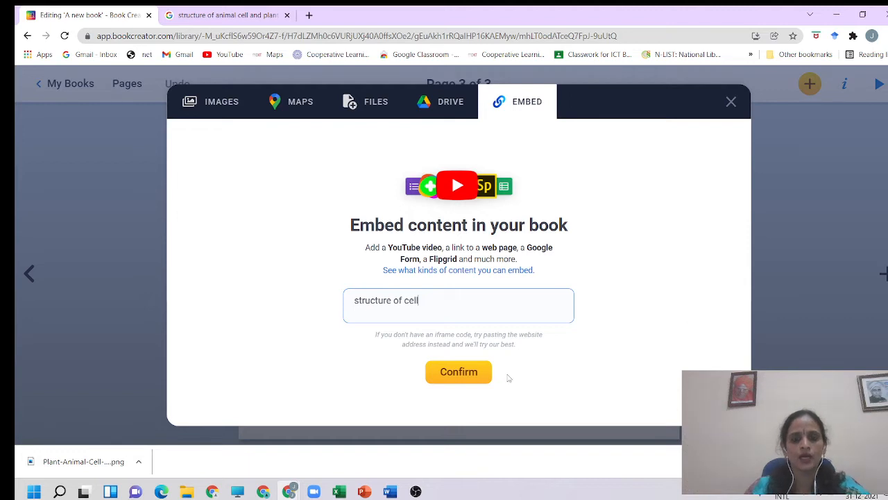
{"action": "left_click", "coordinate": [458, 381]}
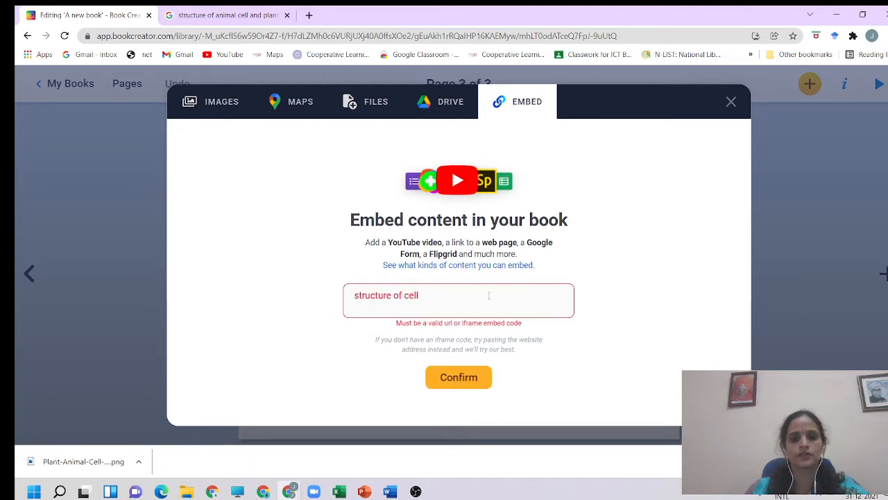
{"action": "left_click_drag", "start_coordinate": [426, 296], "coordinate": [352, 299]}
{"action": "key", "text": "BackSpace"}
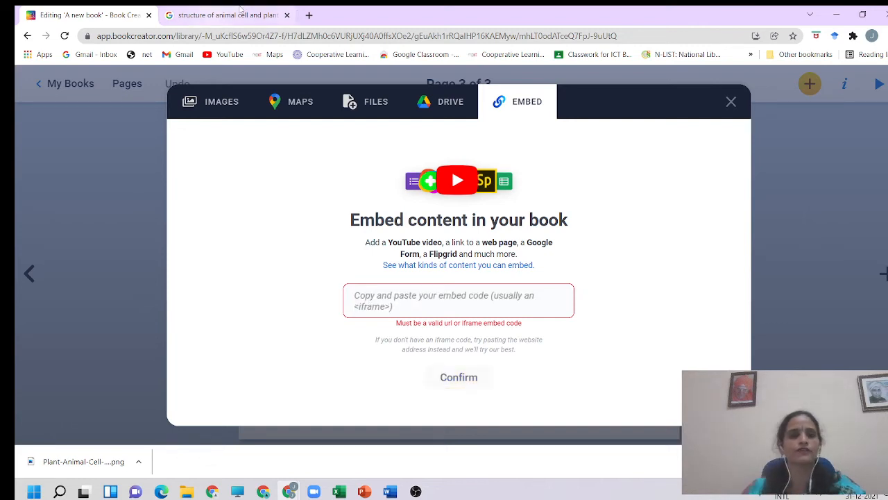
Open YouTube in a new browser tab and search for "structure of cell"
{"action": "left_click", "coordinate": [309, 16]}
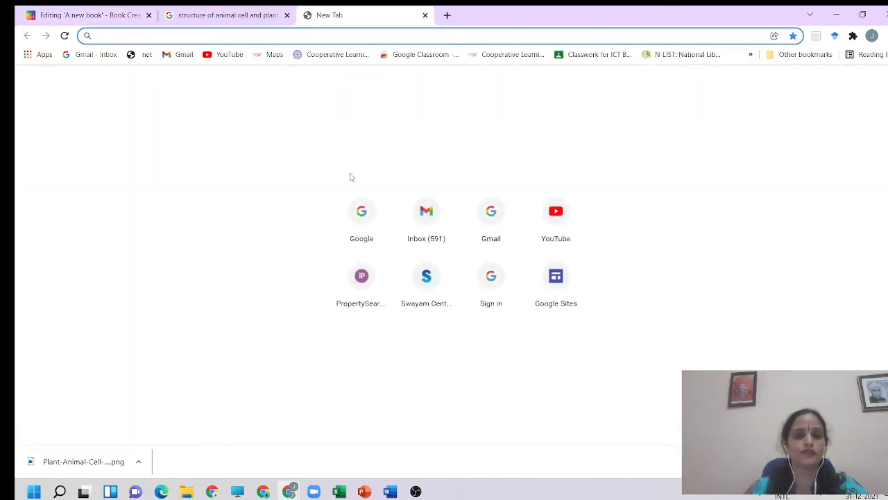
{"action": "left_click", "coordinate": [363, 219]}
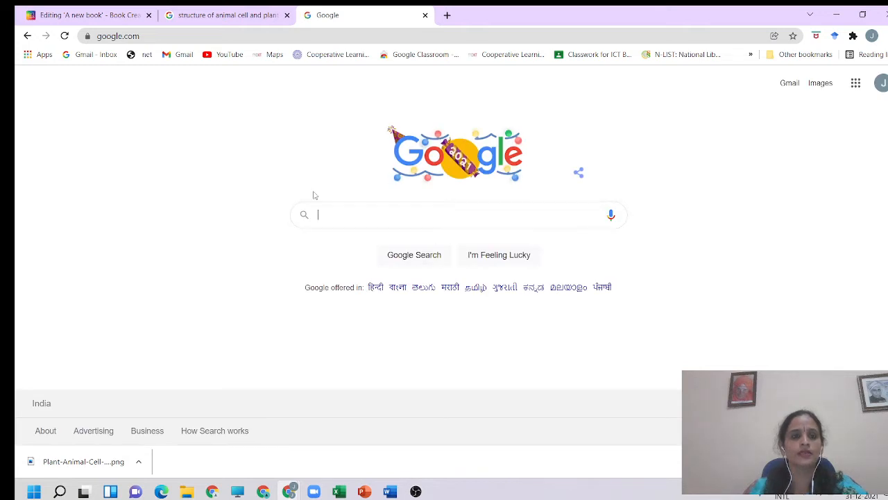
{"action": "left_click", "coordinate": [229, 54]}
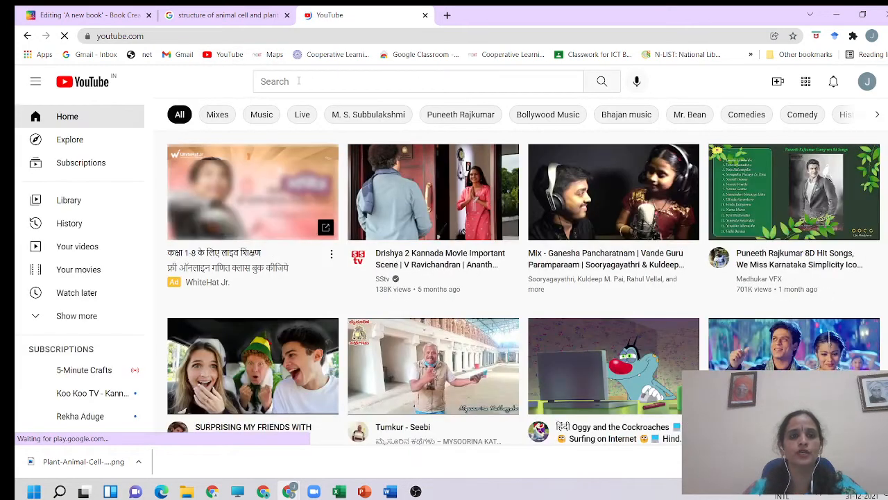
{"action": "left_click", "coordinate": [297, 81]}
{"action": "type", "text": "st"}
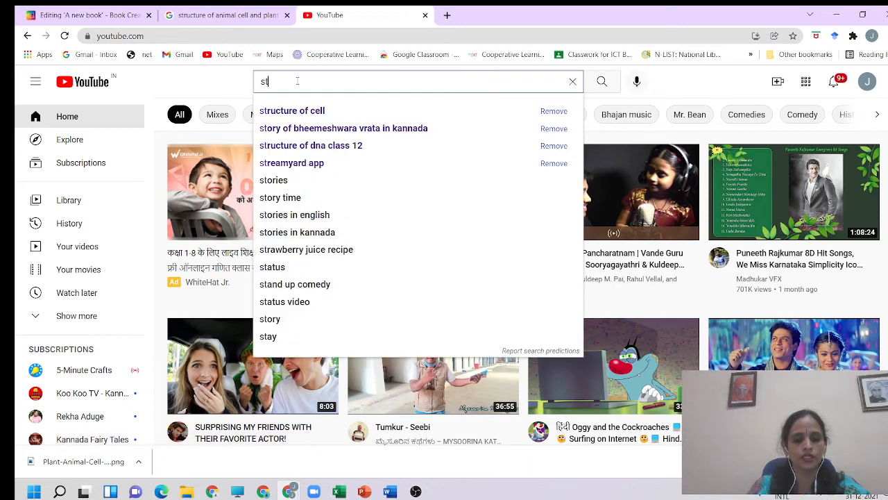
{"action": "type", "text": "ructure"}
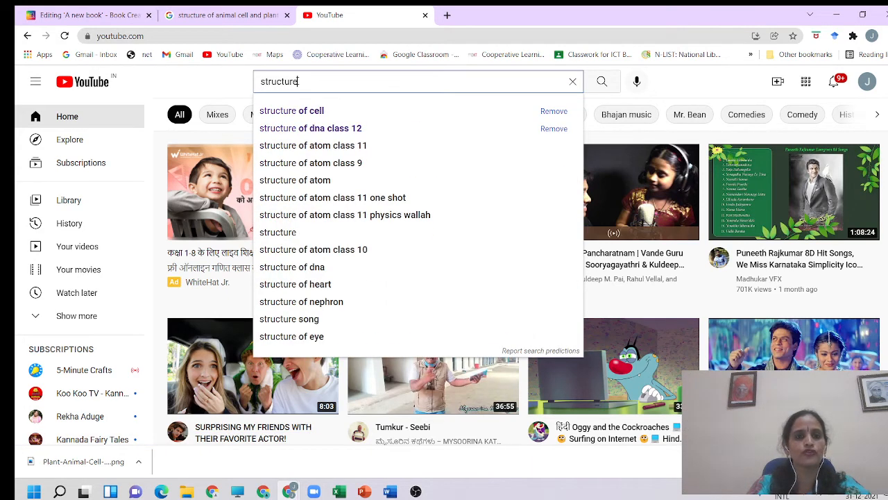
{"action": "left_click", "coordinate": [270, 113]}
Open the video "Biology: Cell Structure I Nucleus Medical Media" and copy its web address
{"action": "scroll", "coordinate": [307, 324], "scroll_direction": "down", "scroll_amount": 1}
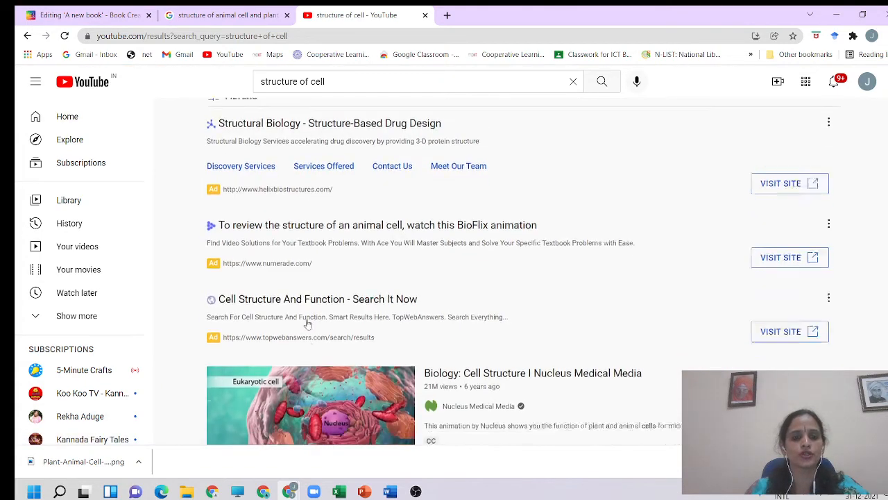
{"action": "scroll", "coordinate": [308, 323], "scroll_direction": "down", "scroll_amount": 3}
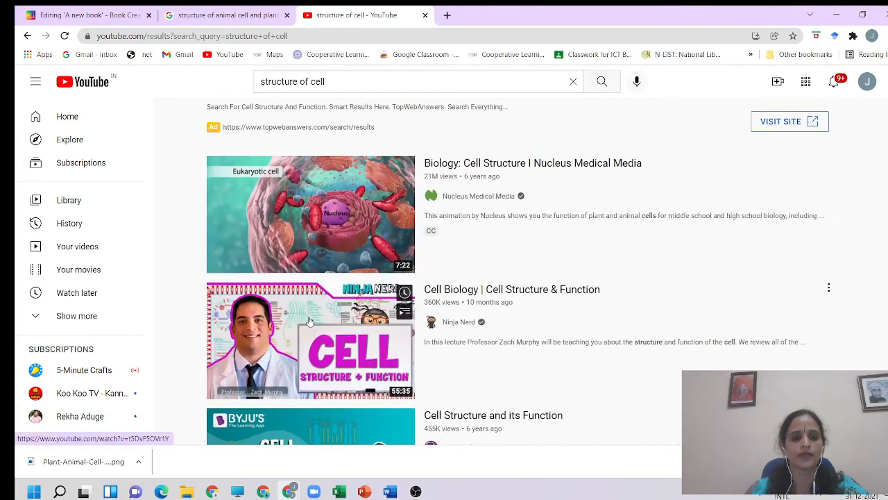
{"action": "left_click", "coordinate": [368, 202]}
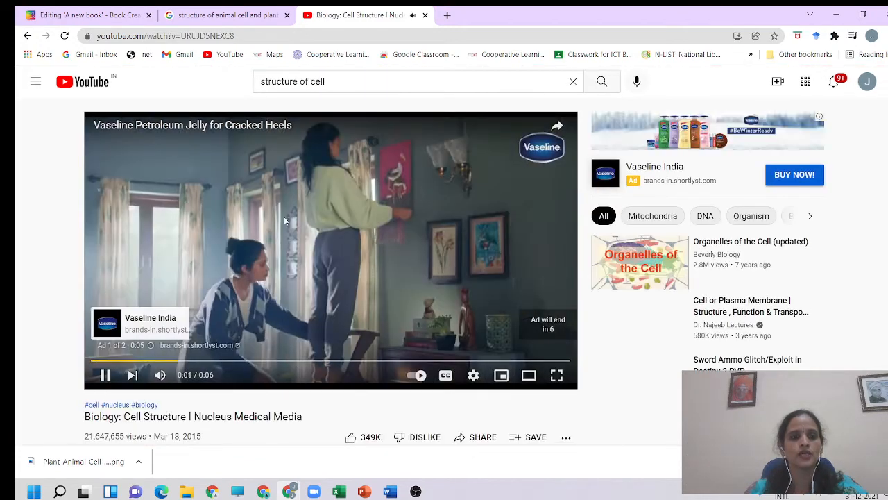
{"action": "left_click", "coordinate": [233, 36]}
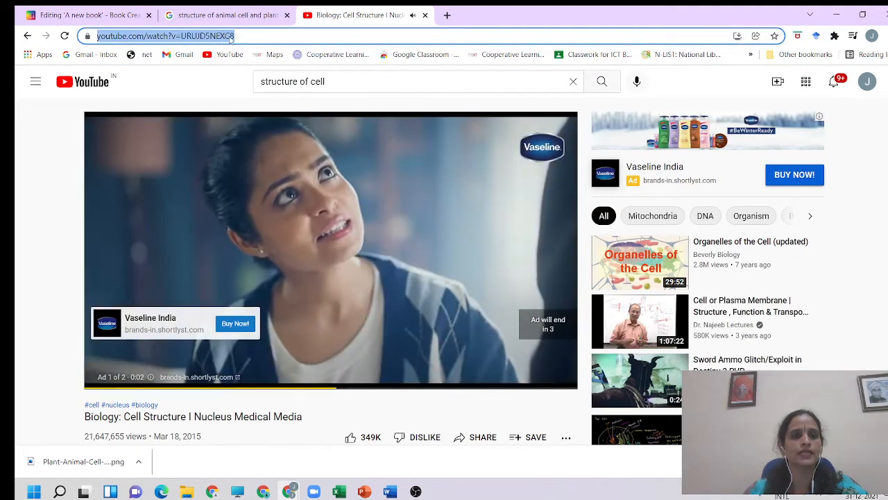
{"action": "right_click", "coordinate": [233, 37]}
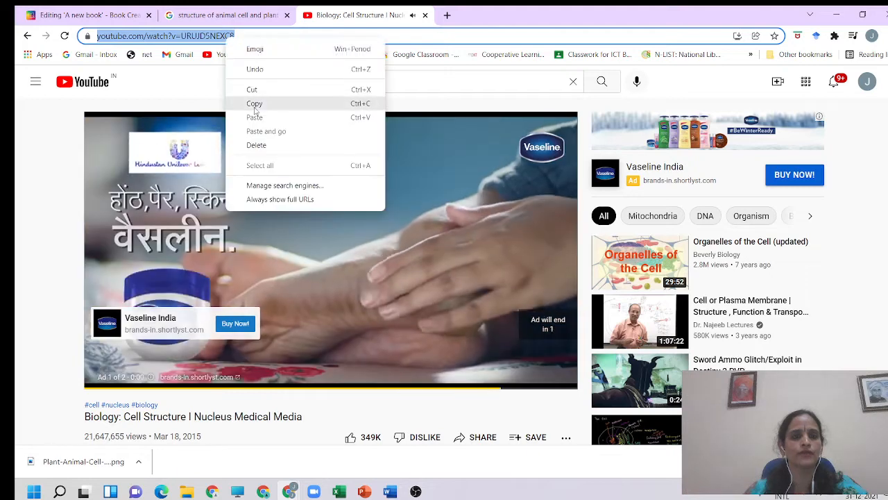
{"action": "left_click", "coordinate": [255, 104]}
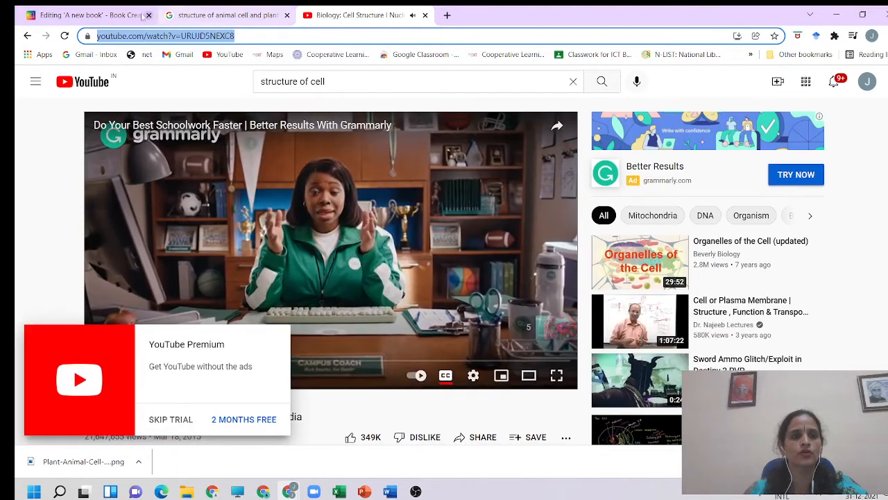
Embed the copied YouTube video link on page 3 in Book Creator, keeping the suggested title, and close the YouTube tab
{"action": "left_click", "coordinate": [90, 15]}
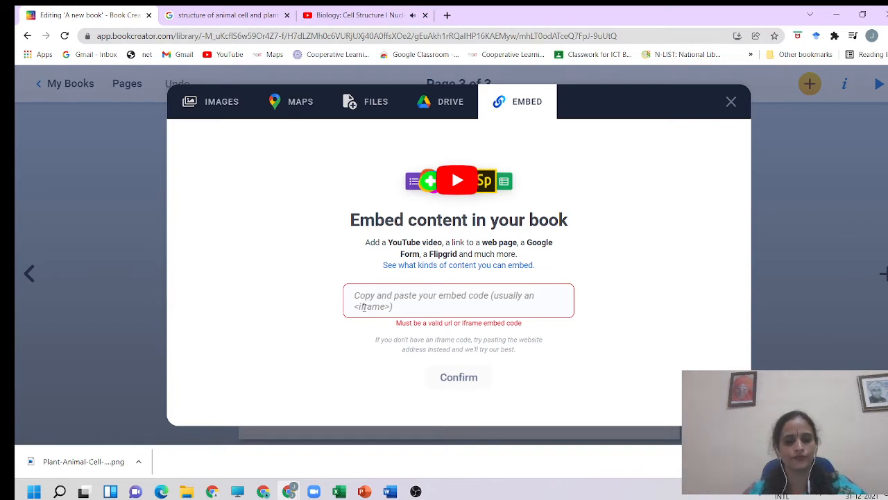
{"action": "key", "text": "ctrl+v"}
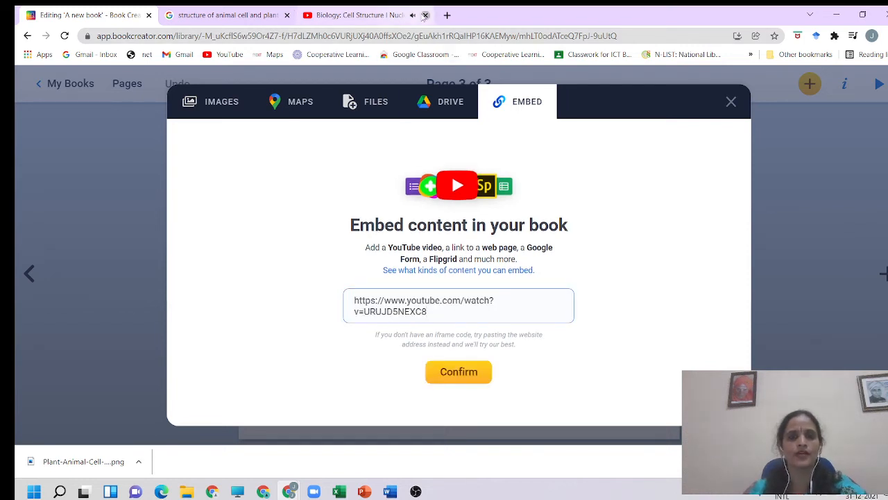
{"action": "left_click", "coordinate": [425, 14]}
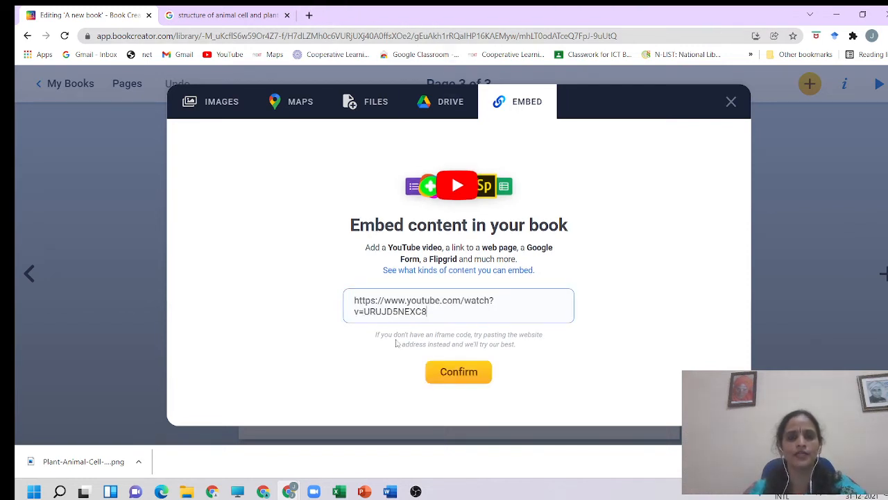
{"action": "left_click", "coordinate": [446, 375]}
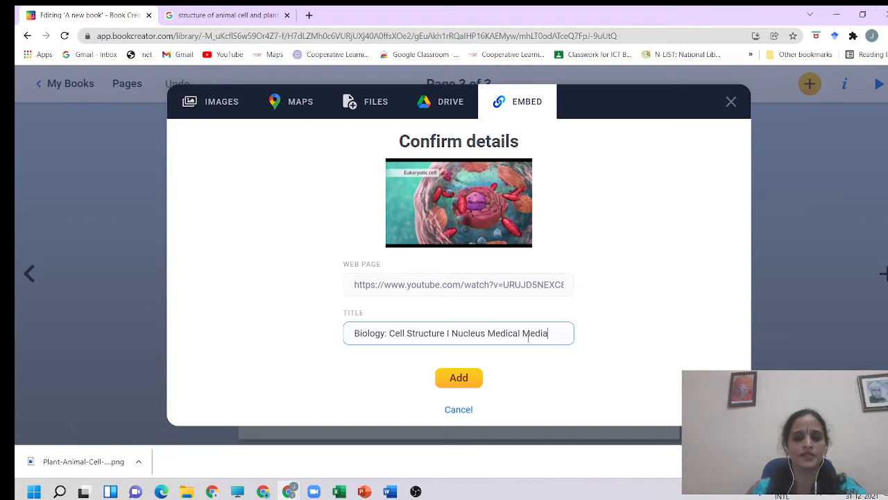
{"action": "left_click", "coordinate": [461, 380]}
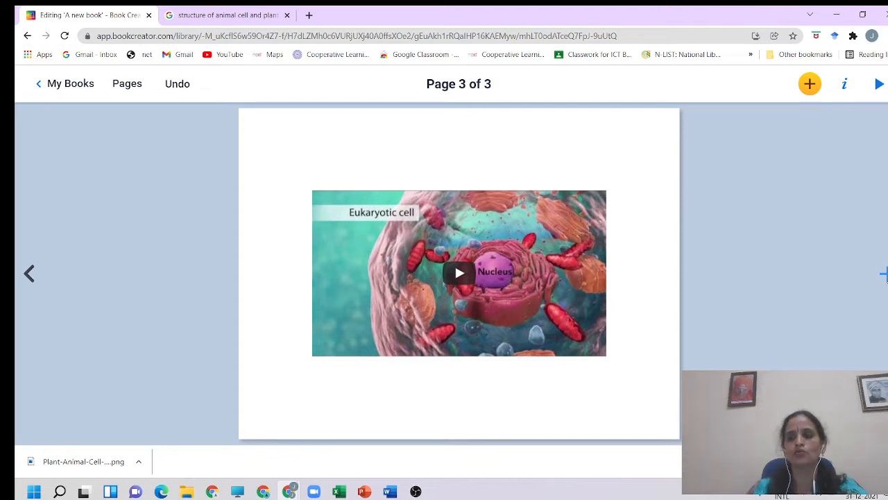
Add a fourth page to the book and try to capture media for it with the camera
{"action": "left_click", "coordinate": [883, 274]}
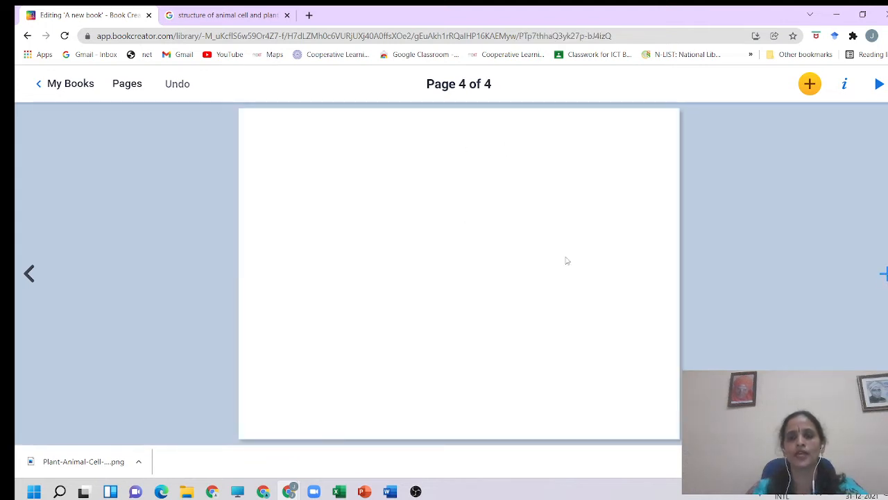
{"action": "left_click", "coordinate": [809, 84]}
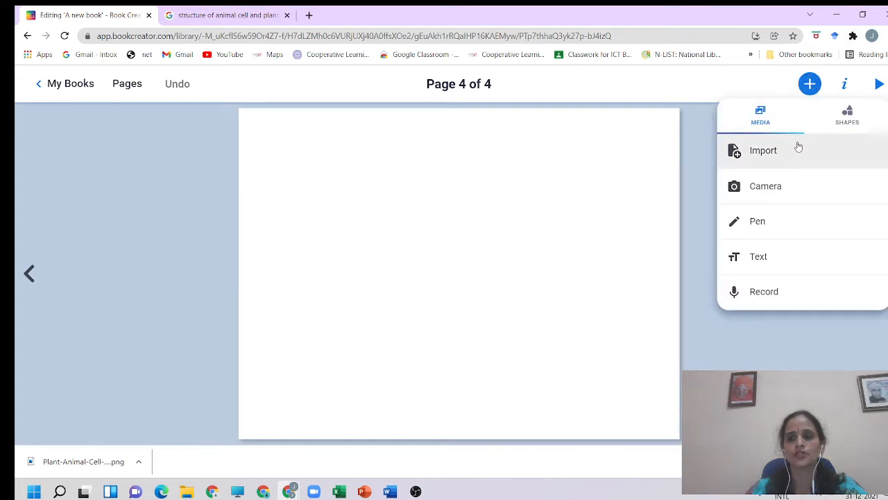
{"action": "left_click", "coordinate": [770, 187]}
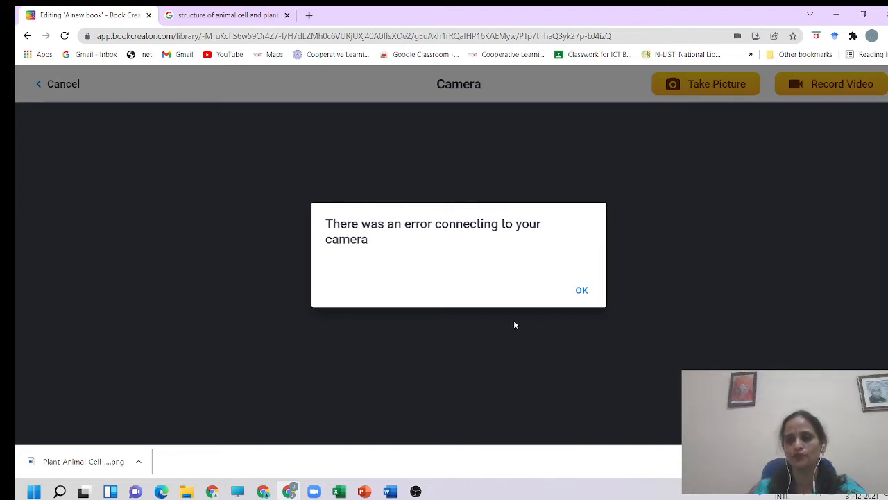
{"action": "left_click", "coordinate": [583, 291]}
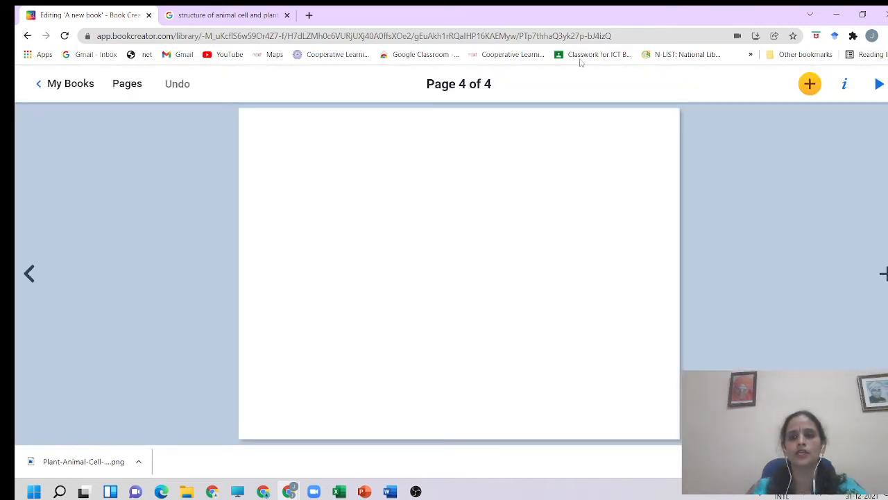
Record a sound clip of about 11 seconds, play it back and use the recording on page 4
{"action": "left_click", "coordinate": [810, 84]}
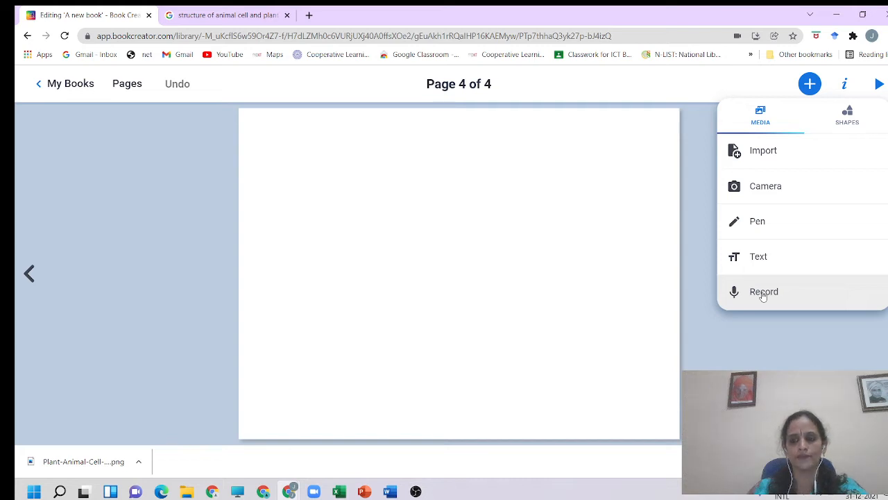
{"action": "left_click", "coordinate": [763, 295]}
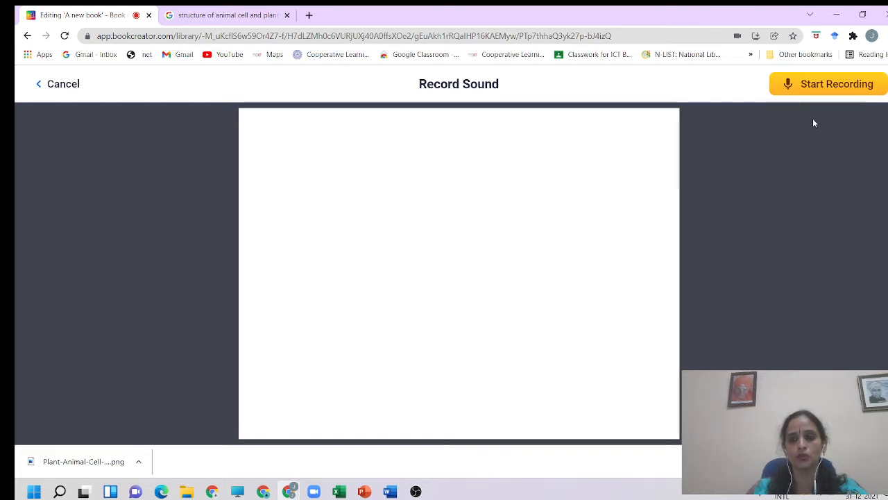
{"action": "left_click", "coordinate": [819, 88]}
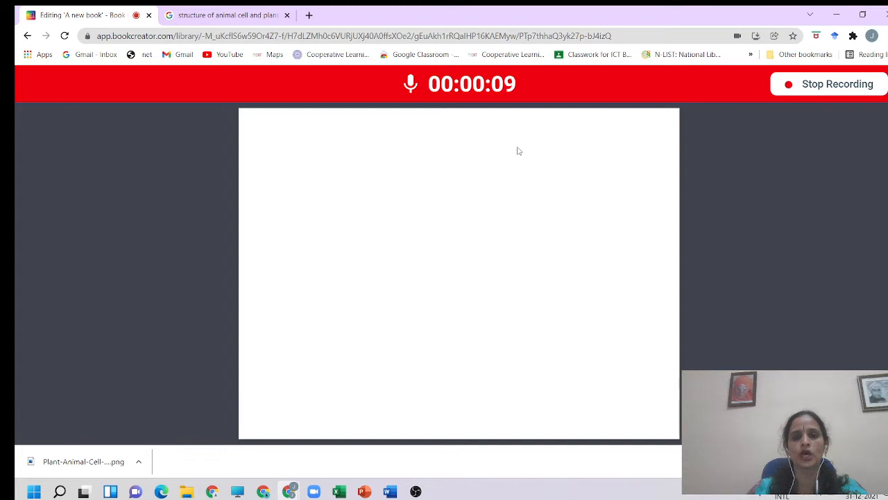
{"action": "left_click", "coordinate": [813, 85]}
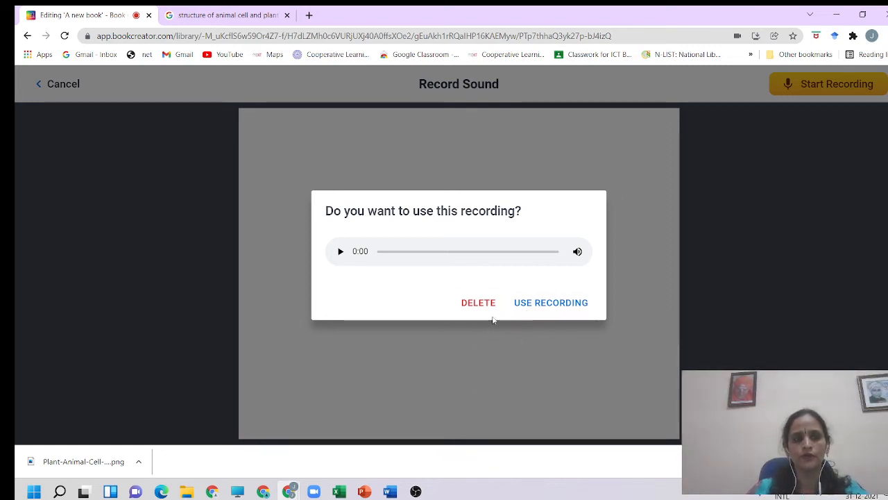
{"action": "left_click", "coordinate": [340, 254]}
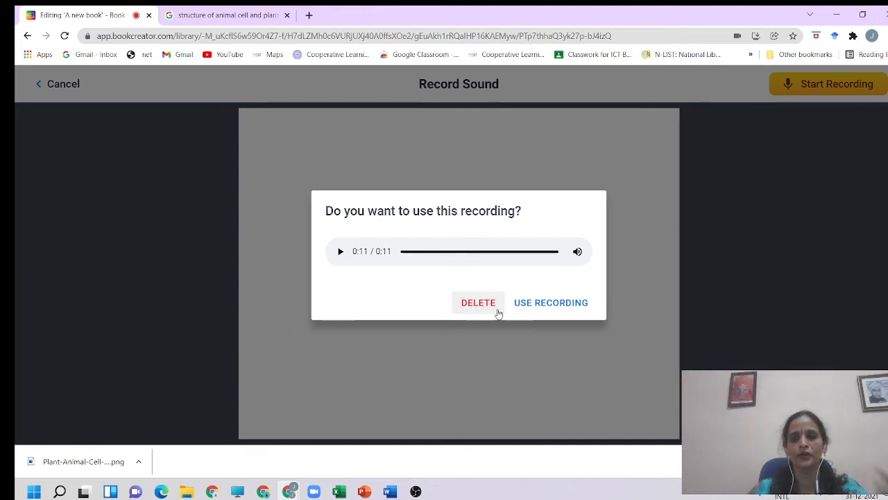
{"action": "left_click", "coordinate": [560, 308]}
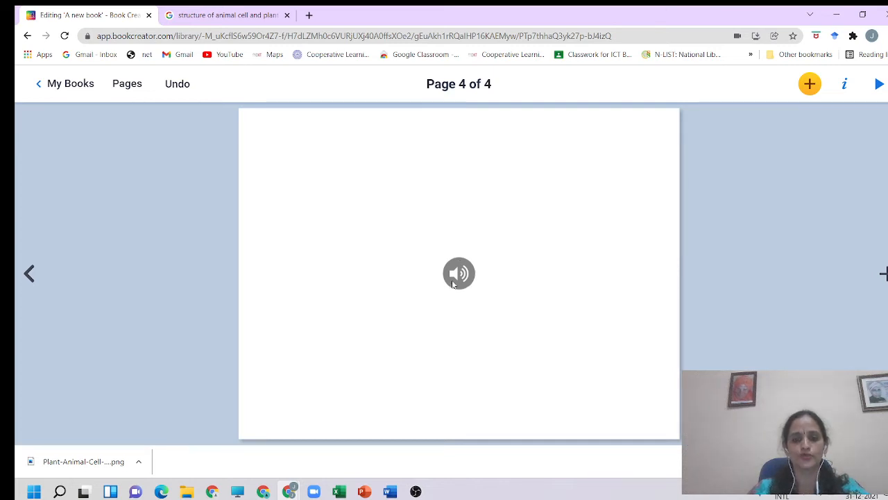
Add the text "click this audio sign" to page 4 and place it level with the audio icon, on its left
{"action": "left_click", "coordinate": [810, 85]}
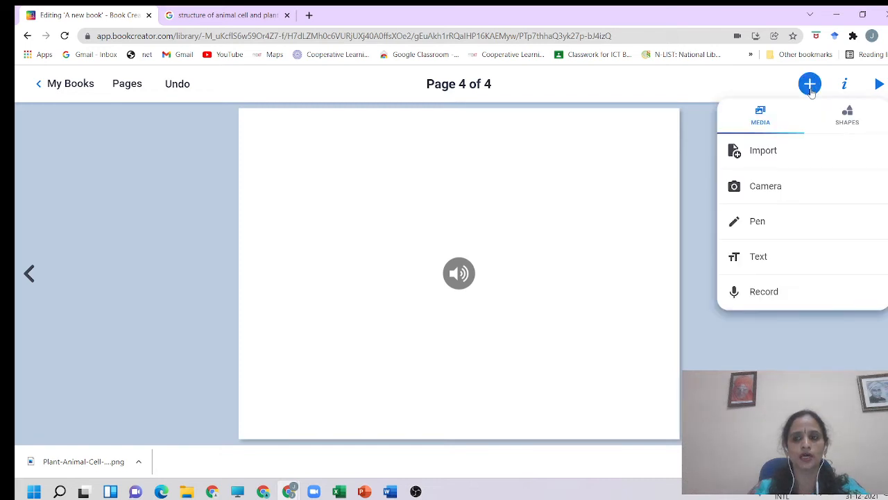
{"action": "left_click", "coordinate": [759, 256]}
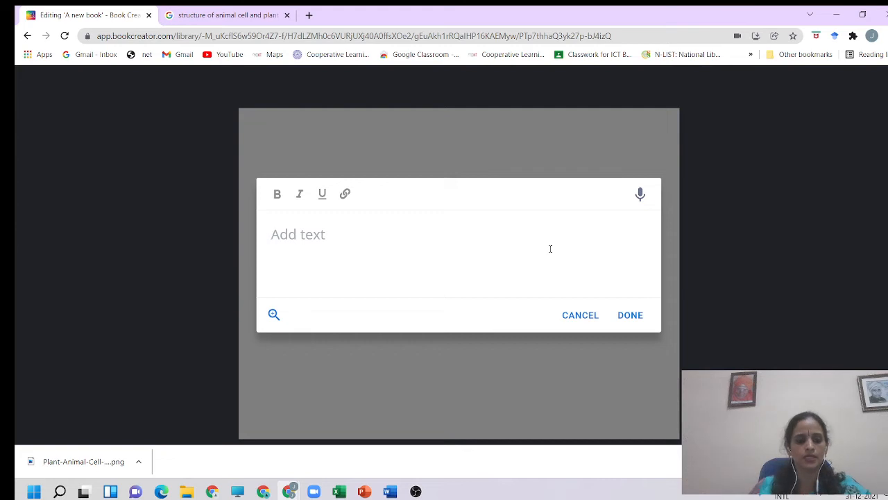
{"action": "type", "text": "cl"}
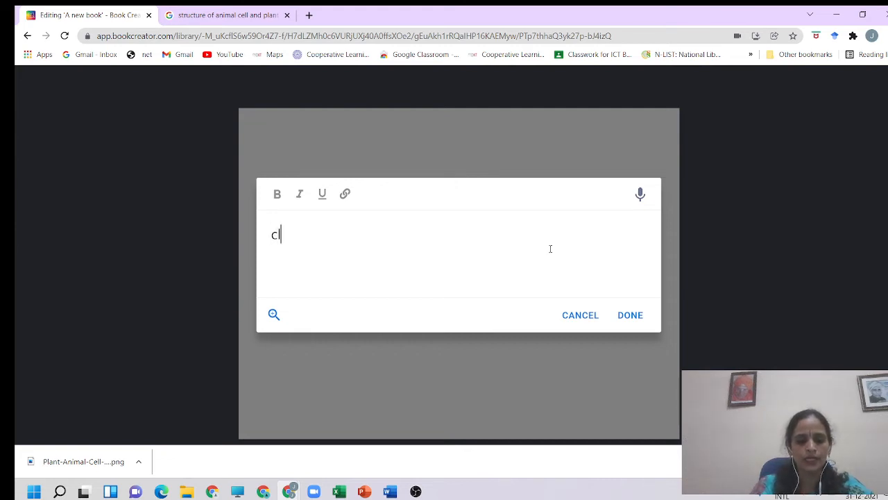
{"action": "type", "text": "ick this a"}
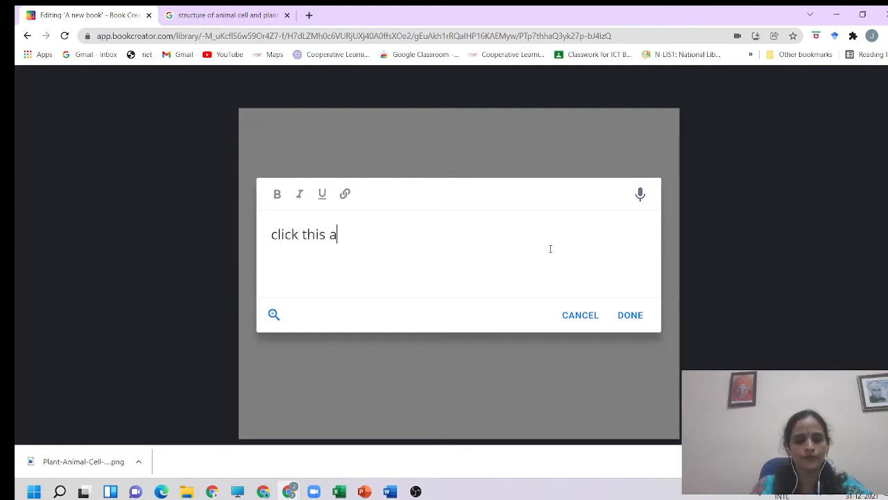
{"action": "type", "text": "udio sign"}
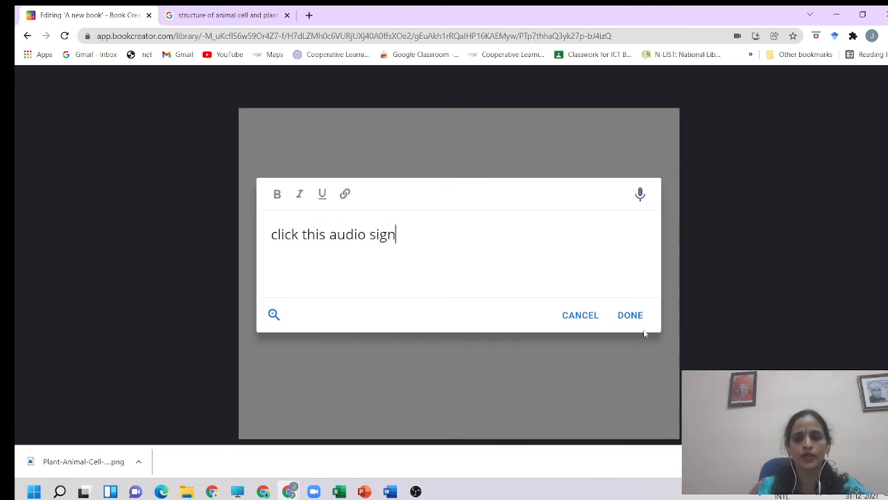
{"action": "left_click", "coordinate": [629, 316]}
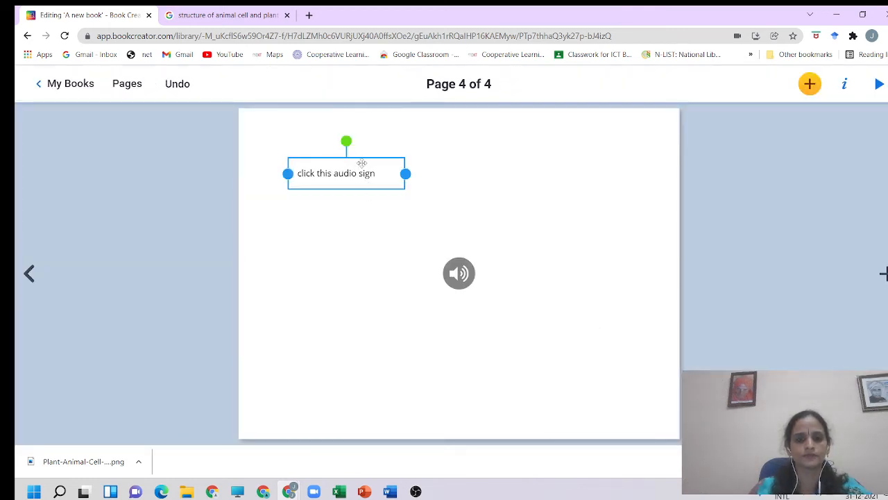
{"action": "left_click_drag", "start_coordinate": [361, 162], "coordinate": [332, 266]}
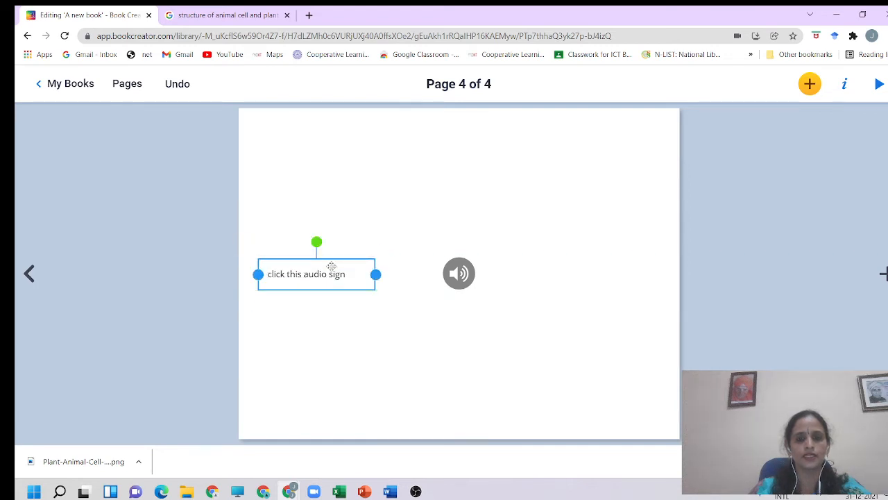
Insert the dark right-pointing arrow shape and place it between the text and the audio icon on page 4
{"action": "left_click", "coordinate": [810, 84]}
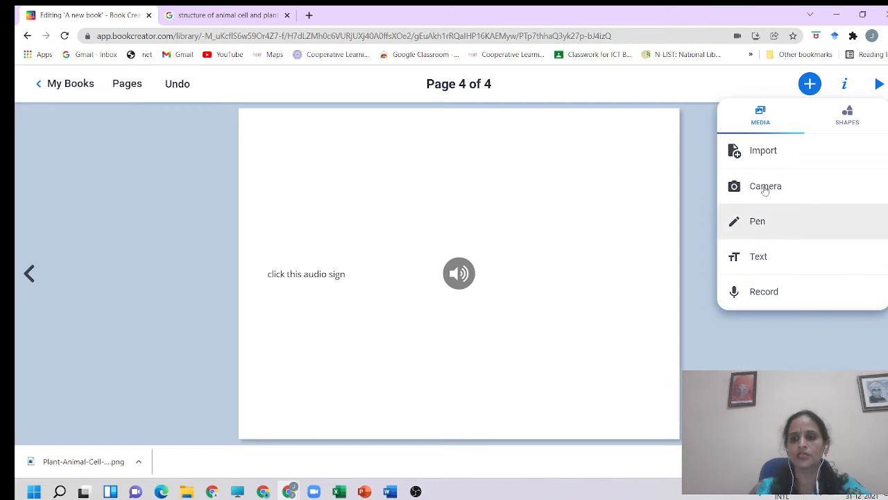
{"action": "left_click", "coordinate": [845, 116]}
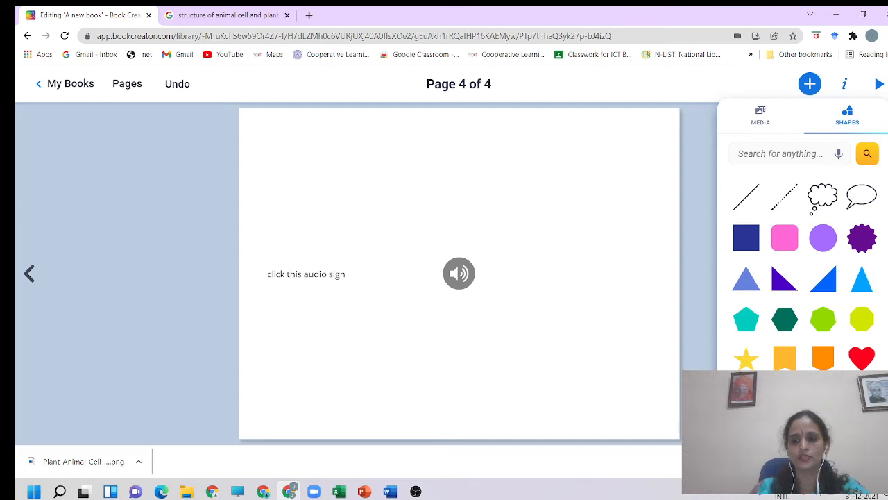
{"action": "left_click", "coordinate": [746, 400]}
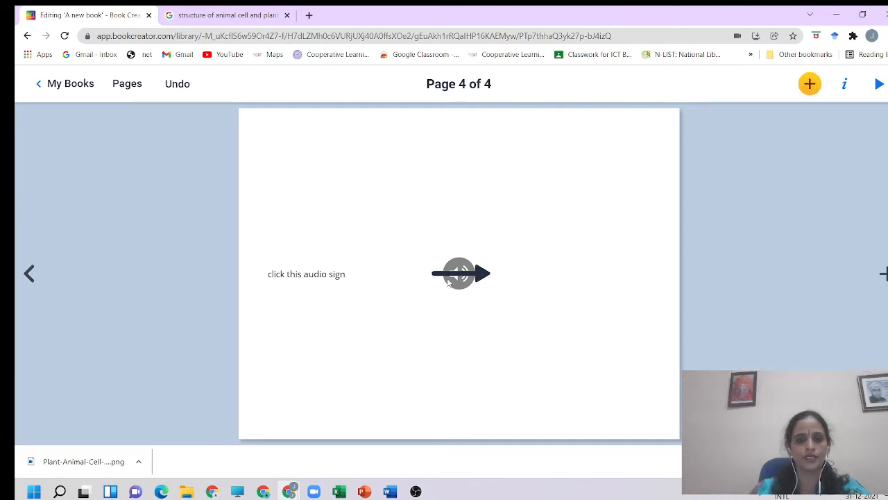
{"action": "left_click_drag", "start_coordinate": [456, 273], "coordinate": [400, 273]}
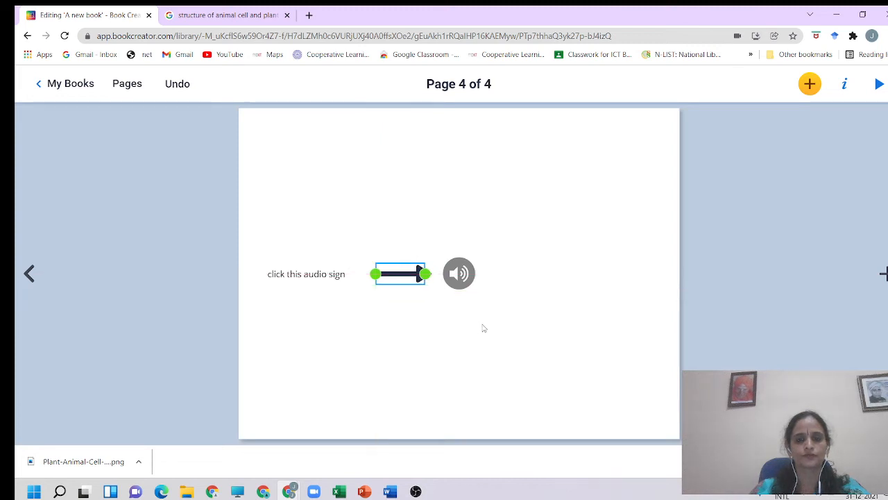
{"action": "left_click", "coordinate": [396, 311]}
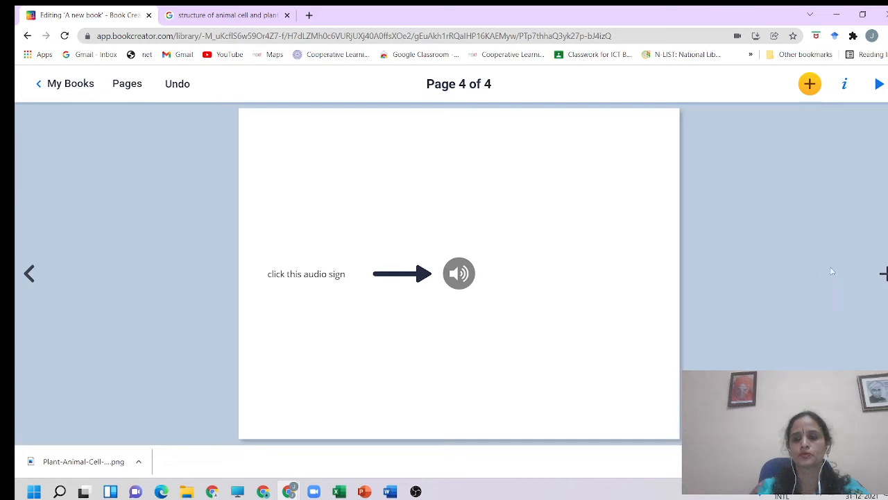
Add a fifth page and start a pen drawing with the chisel-tip marker in the second-largest size
{"action": "left_click", "coordinate": [883, 274]}
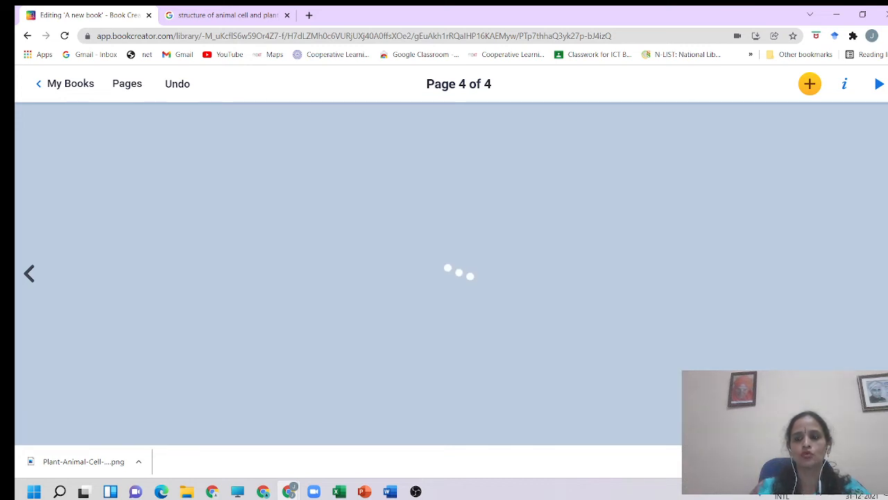
{"action": "left_click", "coordinate": [809, 89]}
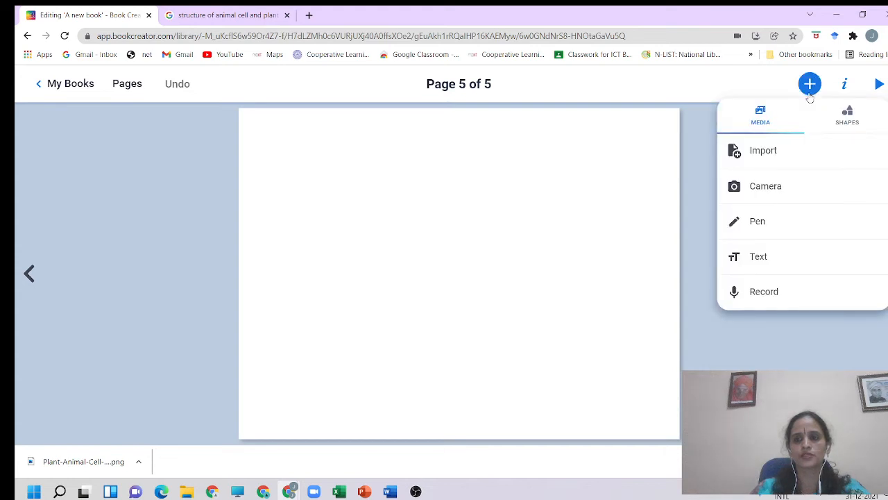
{"action": "left_click", "coordinate": [758, 221]}
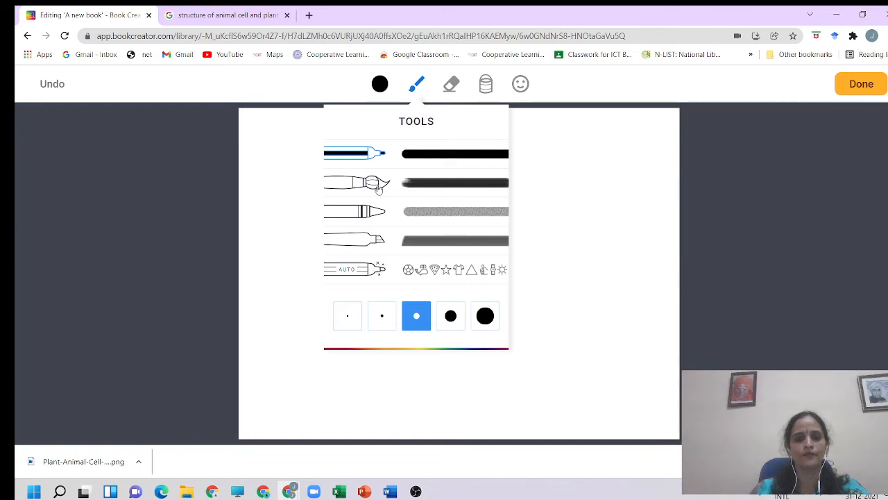
{"action": "left_click", "coordinate": [381, 242]}
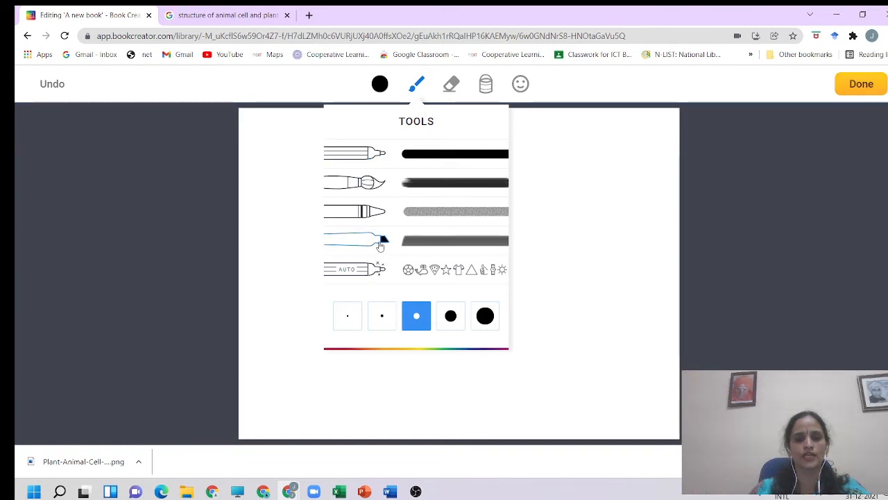
{"action": "left_click", "coordinate": [450, 317]}
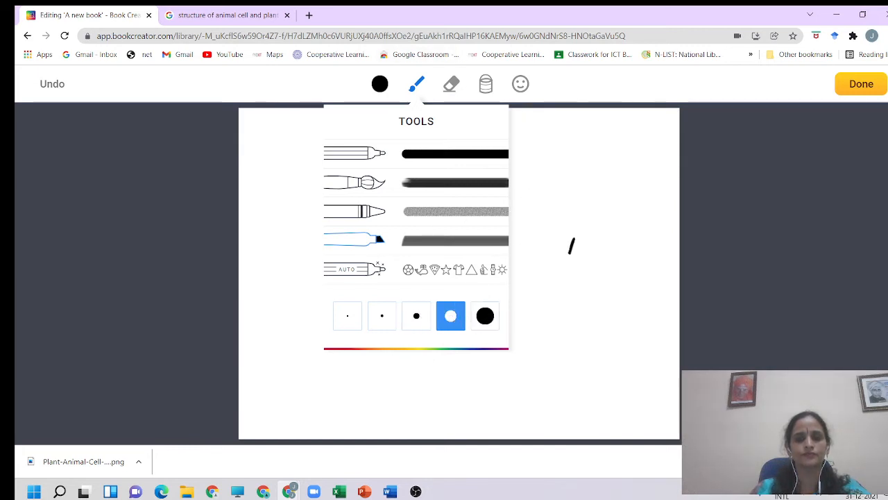
{"action": "left_click", "coordinate": [570, 242]}
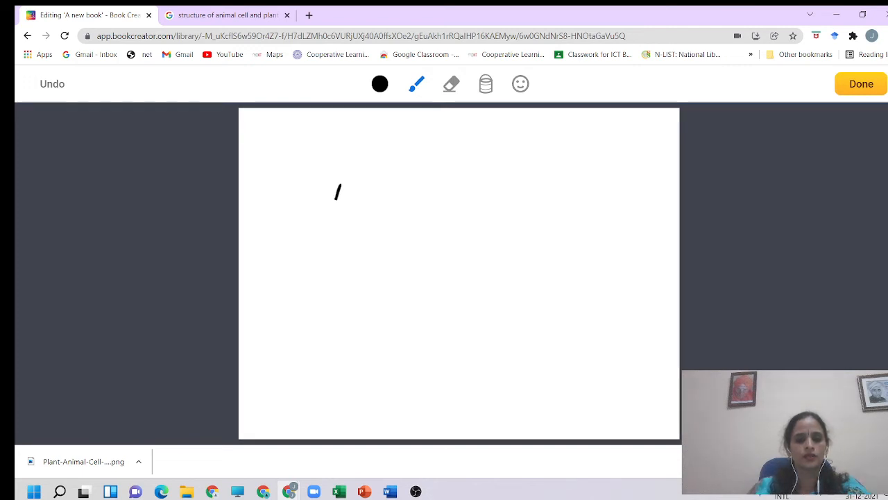
Handwrite "Thank You" in large black marker strokes across page 5, with "You" below "Thank"
{"action": "left_click_drag", "start_coordinate": [290, 238], "coordinate": [311, 318]}
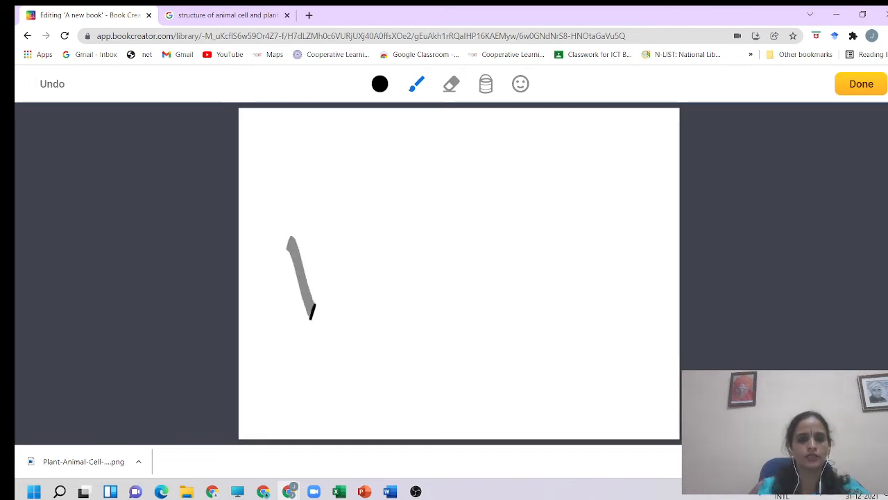
{"action": "mouse_move", "coordinate": [279, 254]}
{"action": "left_mouse_down"}
{"action": "mouse_move", "coordinate": [355, 201]}
{"action": "mouse_move", "coordinate": [357, 317]}
{"action": "mouse_move", "coordinate": [389, 249]}
{"action": "mouse_move", "coordinate": [409, 309]}
{"action": "left_mouse_up"}
{"action": "mouse_move", "coordinate": [460, 229]}
{"action": "left_mouse_down"}
{"action": "mouse_move", "coordinate": [446, 275]}
{"action": "mouse_move", "coordinate": [487, 265]}
{"action": "left_mouse_up"}
{"action": "mouse_move", "coordinate": [484, 206]}
{"action": "left_mouse_down"}
{"action": "mouse_move", "coordinate": [509, 254]}
{"action": "mouse_move", "coordinate": [522, 186]}
{"action": "mouse_move", "coordinate": [545, 245]}
{"action": "left_mouse_up"}
{"action": "left_click_drag", "start_coordinate": [543, 113], "coordinate": [581, 243]}
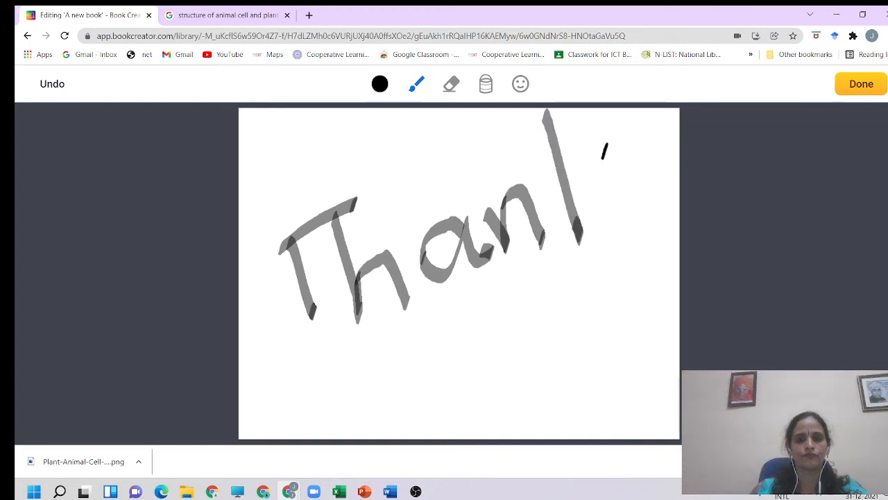
{"action": "mouse_move", "coordinate": [605, 148]}
{"action": "left_mouse_down"}
{"action": "mouse_move", "coordinate": [568, 195]}
{"action": "mouse_move", "coordinate": [618, 203]}
{"action": "mouse_move", "coordinate": [625, 215]}
{"action": "left_mouse_up"}
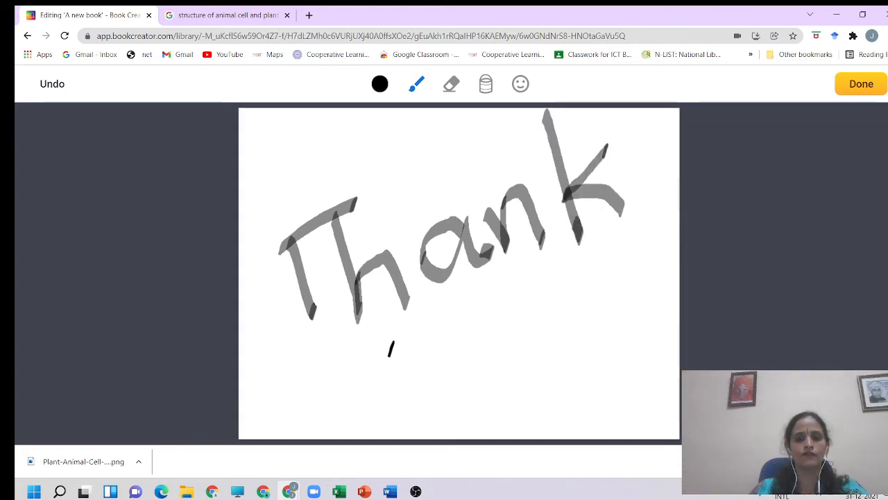
{"action": "left_click_drag", "start_coordinate": [391, 347], "coordinate": [437, 349]}
{"action": "left_click_drag", "start_coordinate": [455, 300], "coordinate": [443, 401]}
{"action": "mouse_move", "coordinate": [452, 347]}
{"action": "left_mouse_down"}
{"action": "mouse_move", "coordinate": [464, 368]}
{"action": "mouse_move", "coordinate": [495, 359]}
{"action": "mouse_move", "coordinate": [479, 306]}
{"action": "mouse_move", "coordinate": [458, 347]}
{"action": "left_mouse_up"}
{"action": "mouse_move", "coordinate": [510, 295]}
{"action": "left_mouse_down"}
{"action": "mouse_move", "coordinate": [517, 313]}
{"action": "mouse_move", "coordinate": [552, 326]}
{"action": "mouse_move", "coordinate": [557, 284]}
{"action": "mouse_move", "coordinate": [573, 309]}
{"action": "mouse_move", "coordinate": [591, 306]}
{"action": "left_mouse_up"}
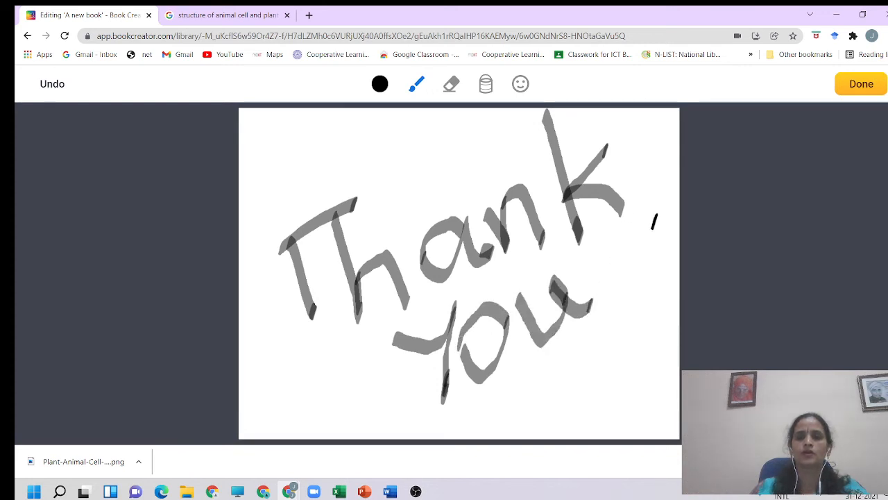
Add the explosion emoji to the drawing, place it near the page's lower-right corner and shrink it to about half its size
{"action": "left_click", "coordinate": [526, 86]}
{"action": "scroll", "coordinate": [474, 259], "scroll_direction": "down", "scroll_amount": 5}
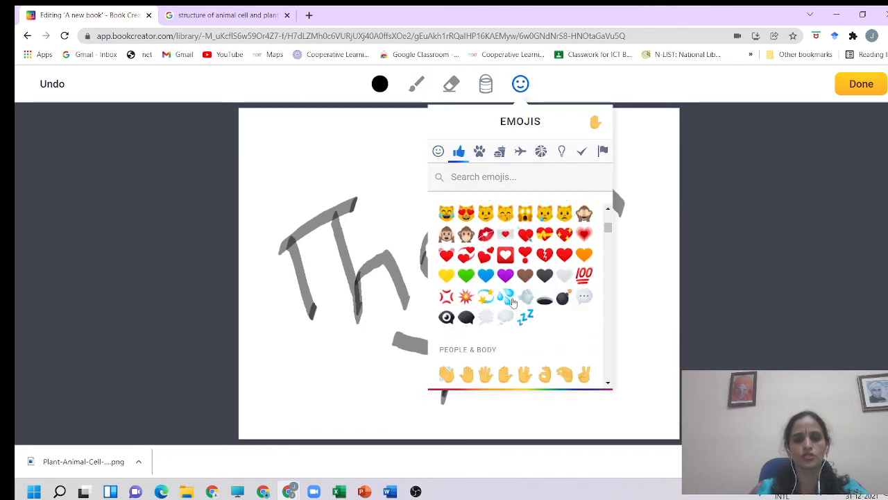
{"action": "left_click", "coordinate": [466, 296]}
{"action": "left_click_drag", "start_coordinate": [474, 282], "coordinate": [606, 381]}
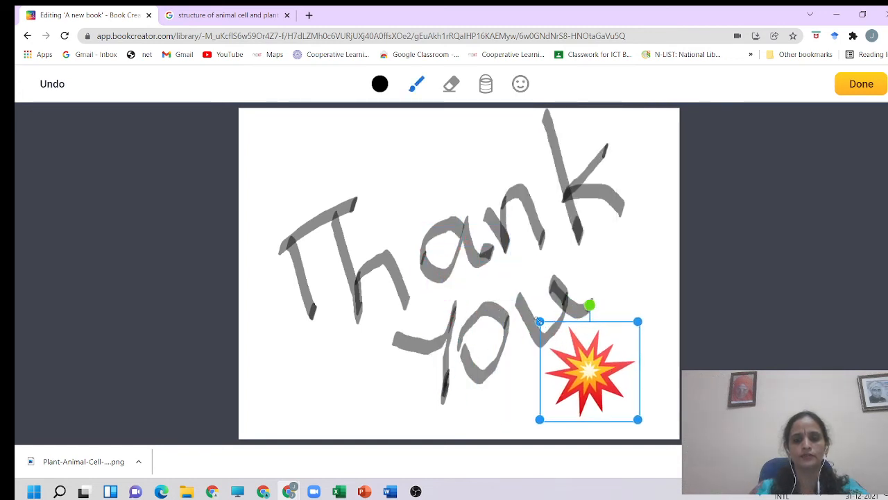
{"action": "left_click_drag", "start_coordinate": [539, 322], "coordinate": [589, 371]}
Add the waving hand emoji to the drawing, place it near the page's upper-left corner and shrink it to about half its size
{"action": "left_click", "coordinate": [520, 84]}
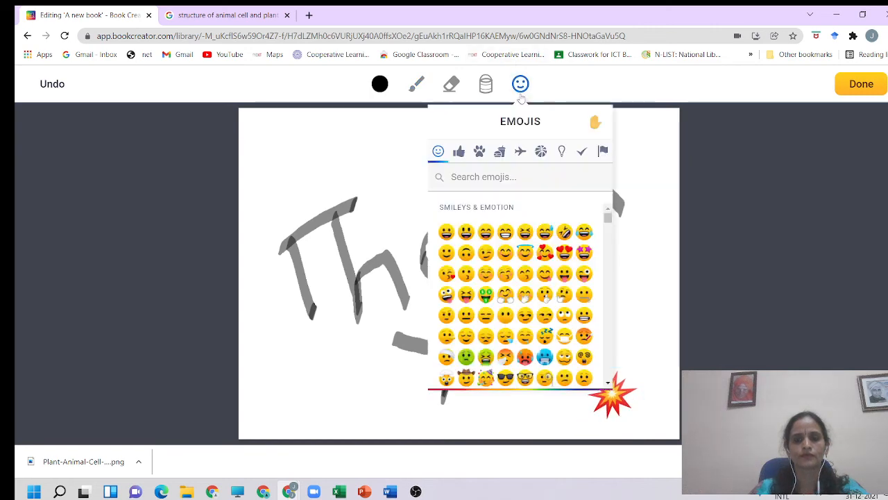
{"action": "scroll", "coordinate": [531, 299], "scroll_direction": "down", "scroll_amount": 5}
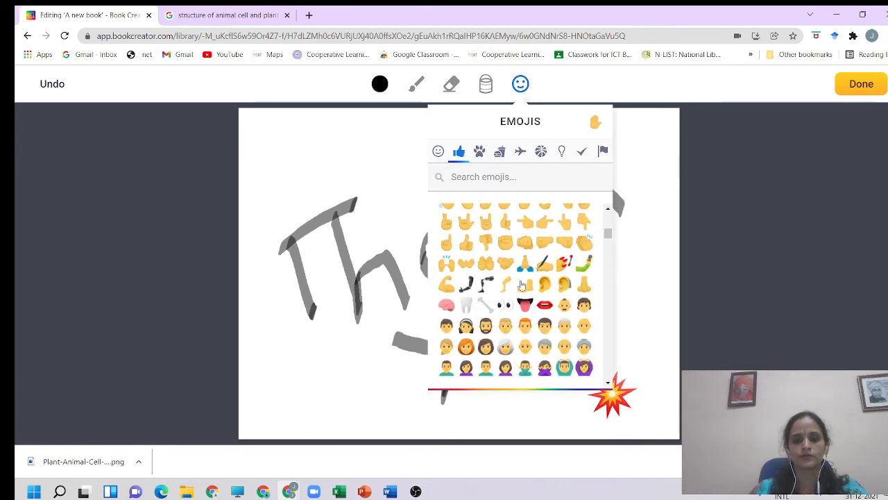
{"action": "scroll", "coordinate": [522, 286], "scroll_direction": "up", "scroll_amount": 3}
{"action": "scroll", "coordinate": [494, 335], "scroll_direction": "down", "scroll_amount": 1}
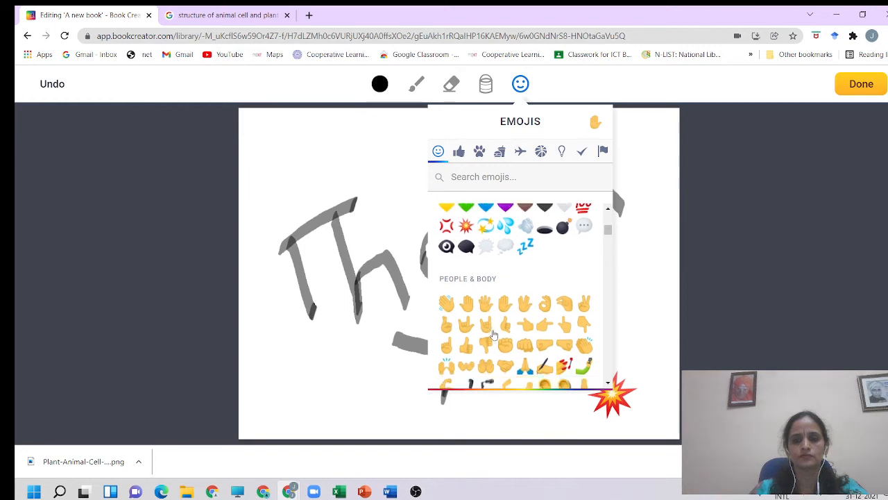
{"action": "scroll", "coordinate": [494, 335], "scroll_direction": "down", "scroll_amount": 1}
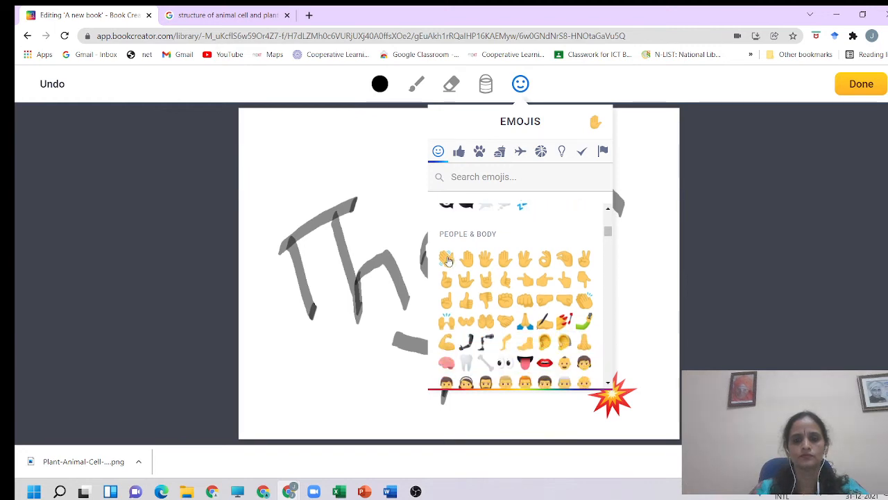
{"action": "left_click", "coordinate": [447, 259]}
{"action": "left_click_drag", "start_coordinate": [424, 261], "coordinate": [292, 161]}
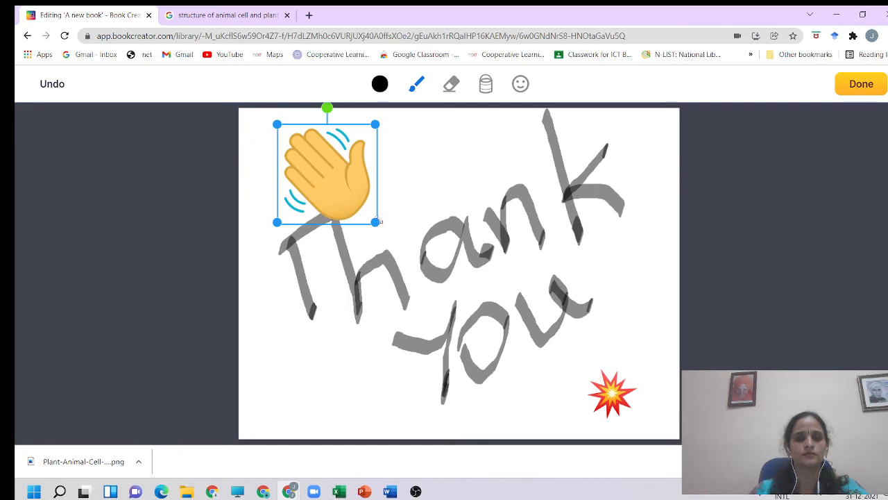
{"action": "left_click_drag", "start_coordinate": [375, 222], "coordinate": [331, 178]}
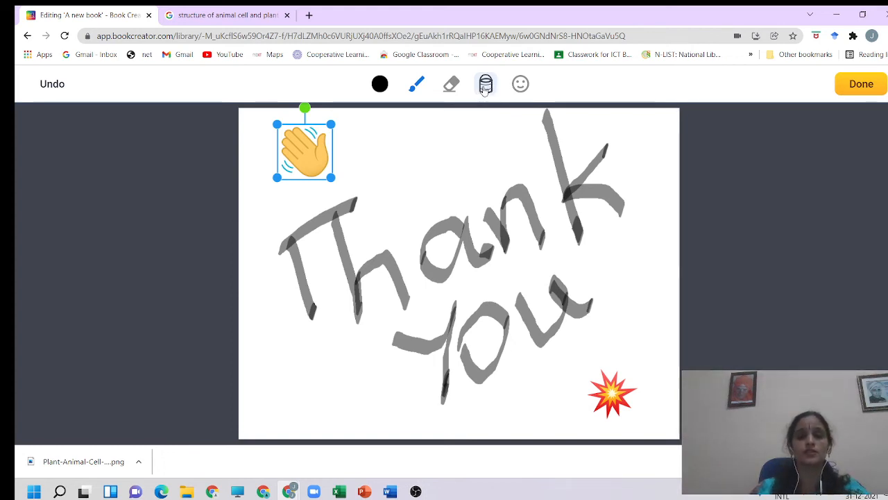
Fill the background around the "Thank You" lettering with black and finish the drawing on page 5
{"action": "left_click", "coordinate": [486, 86]}
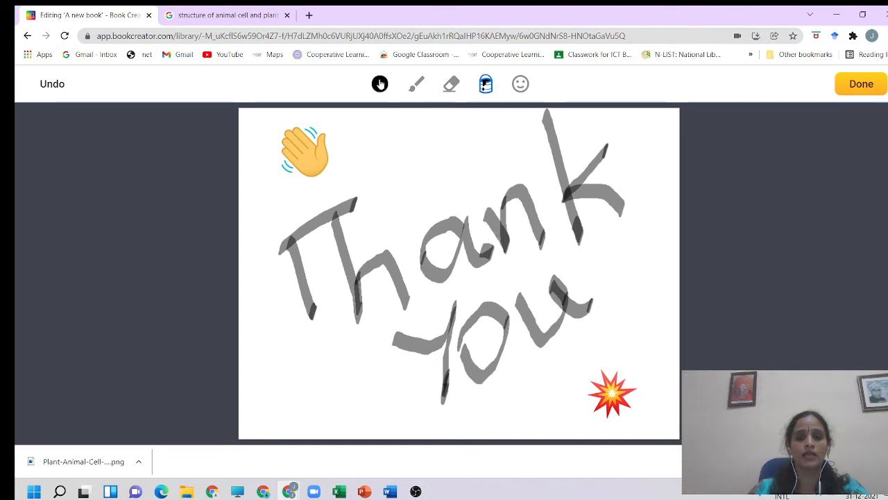
{"action": "left_click", "coordinate": [418, 161]}
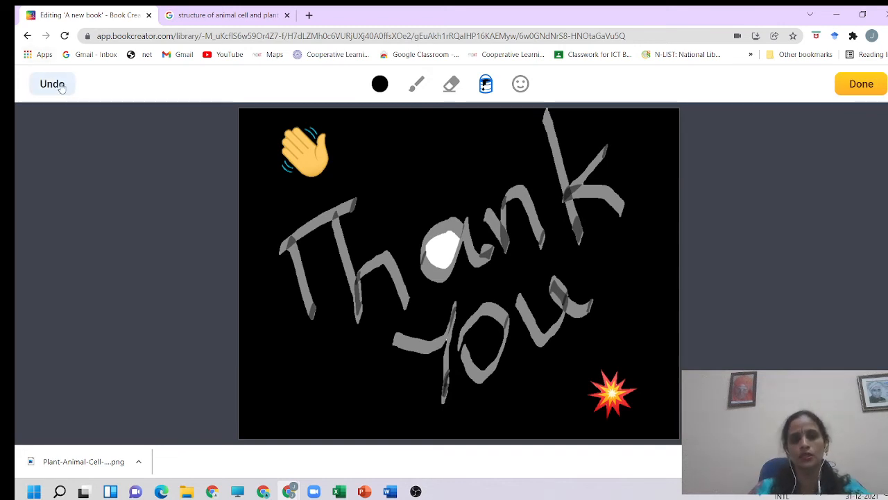
{"action": "left_click", "coordinate": [452, 83]}
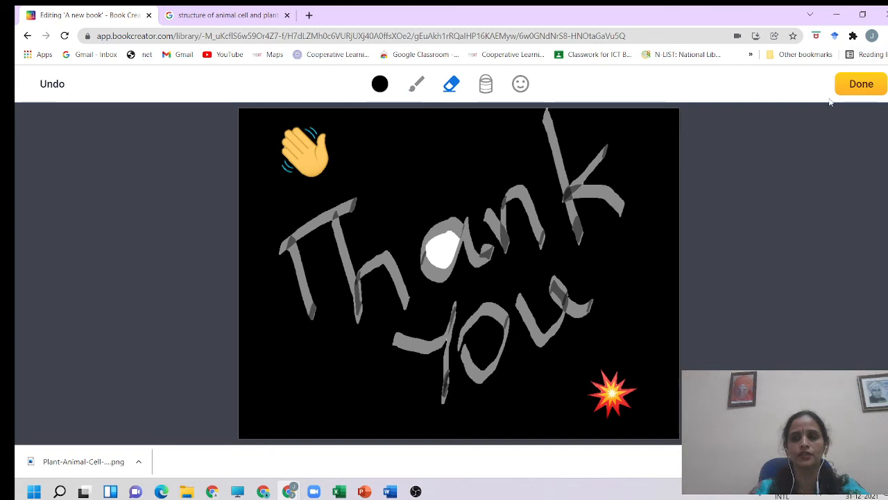
{"action": "left_click", "coordinate": [859, 84]}
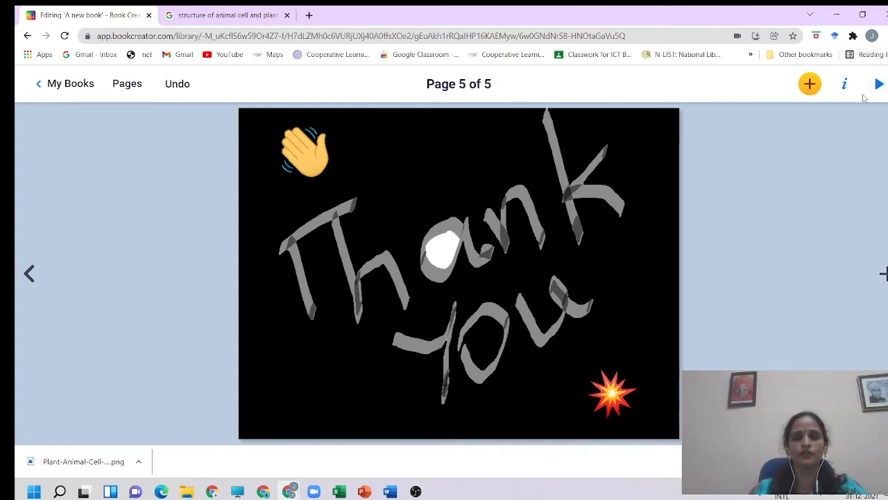
Reorder the book's pages in the page overview by moving the audio page ahead of the YouTube video page
{"action": "left_click", "coordinate": [118, 88]}
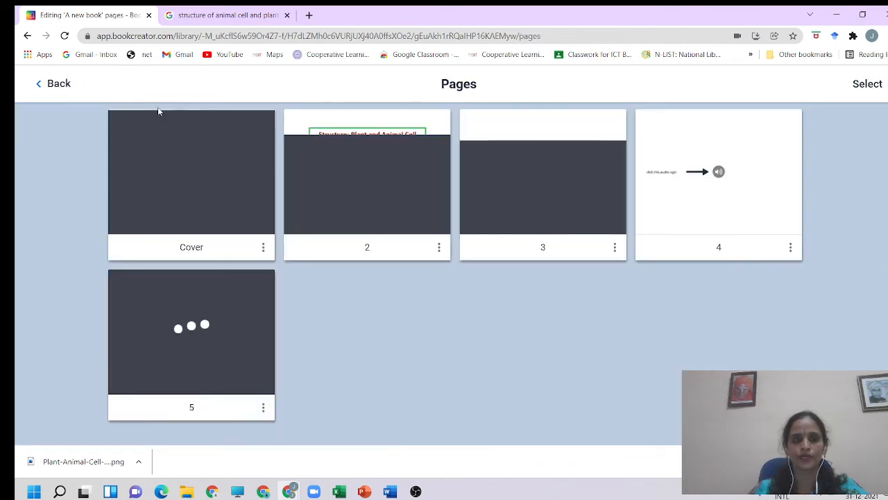
{"action": "left_click", "coordinate": [56, 85]}
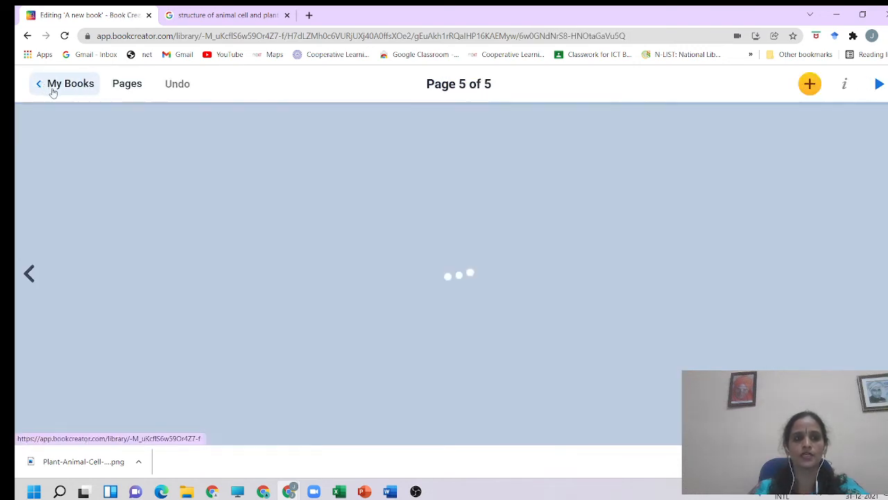
{"action": "left_click", "coordinate": [129, 85]}
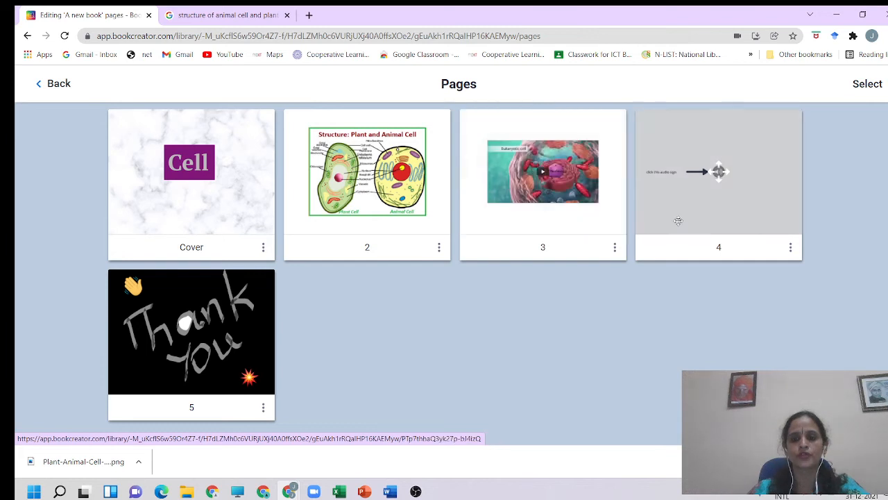
{"action": "left_click_drag", "start_coordinate": [685, 213], "coordinate": [502, 210]}
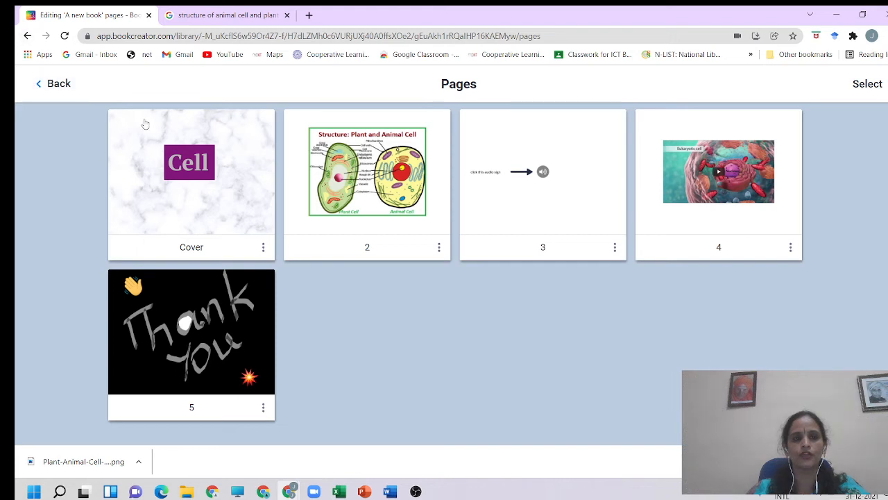
Examine the options available for page 3 in the page overview without applying any of them
{"action": "left_click", "coordinate": [614, 249]}
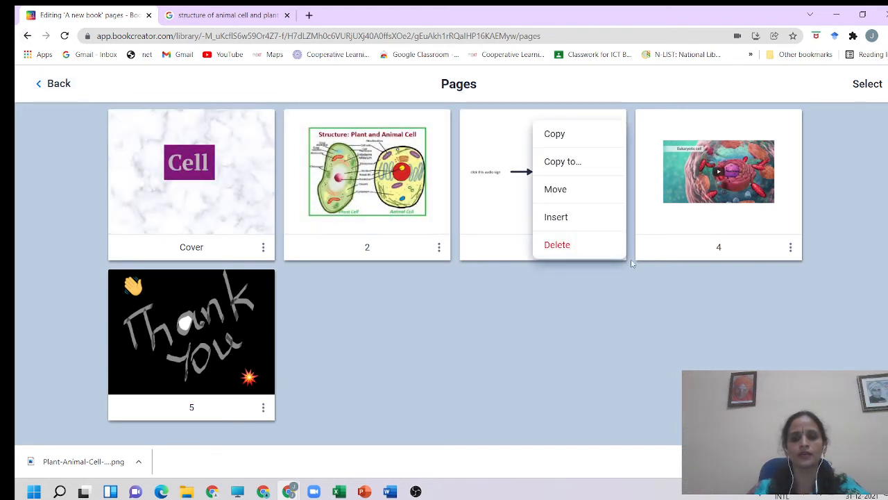
{"action": "left_click", "coordinate": [606, 311]}
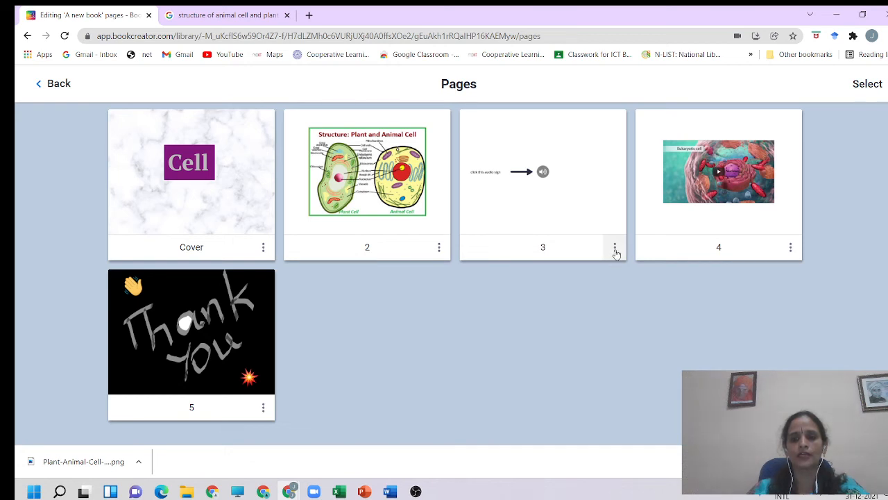
{"action": "left_click", "coordinate": [614, 249]}
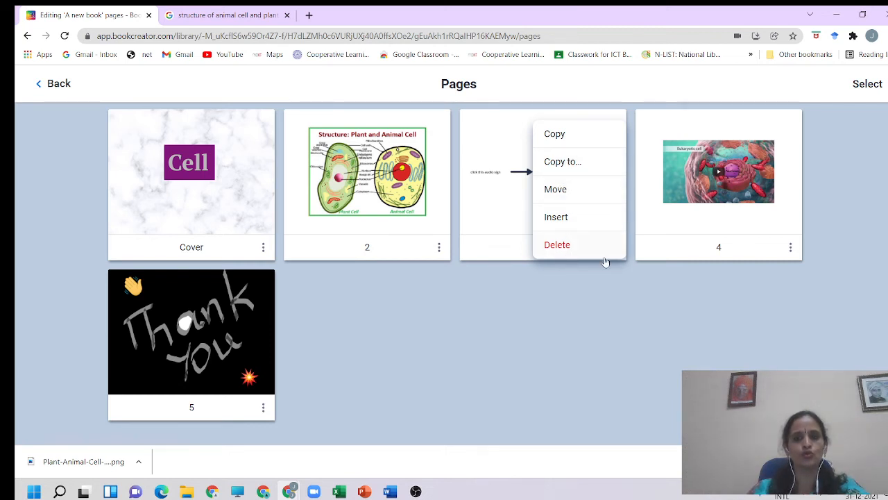
{"action": "left_click", "coordinate": [573, 312]}
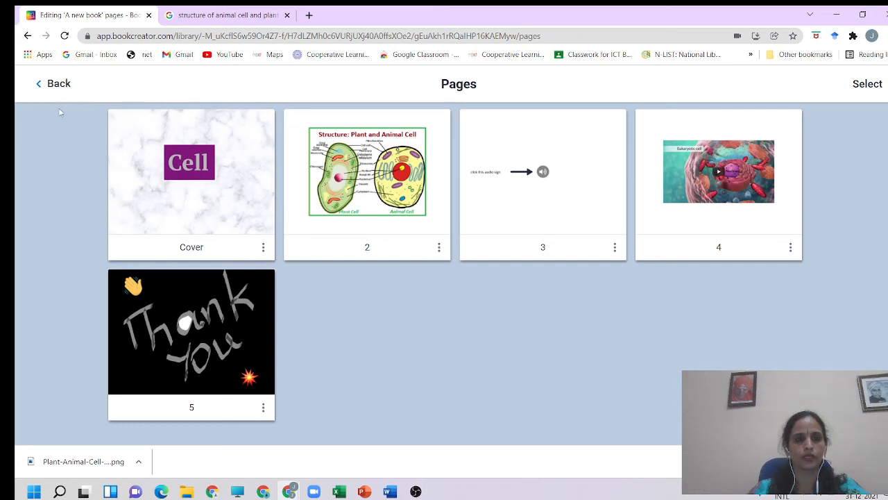
Preview the book in reading mode, going back to the cover and paging forward to the cell image and audio spread
{"action": "left_click", "coordinate": [40, 84]}
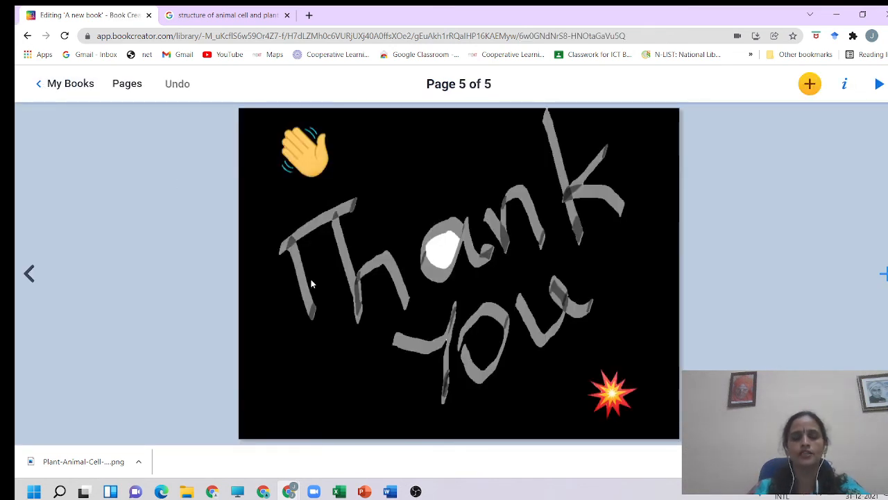
{"action": "left_click", "coordinate": [879, 85]}
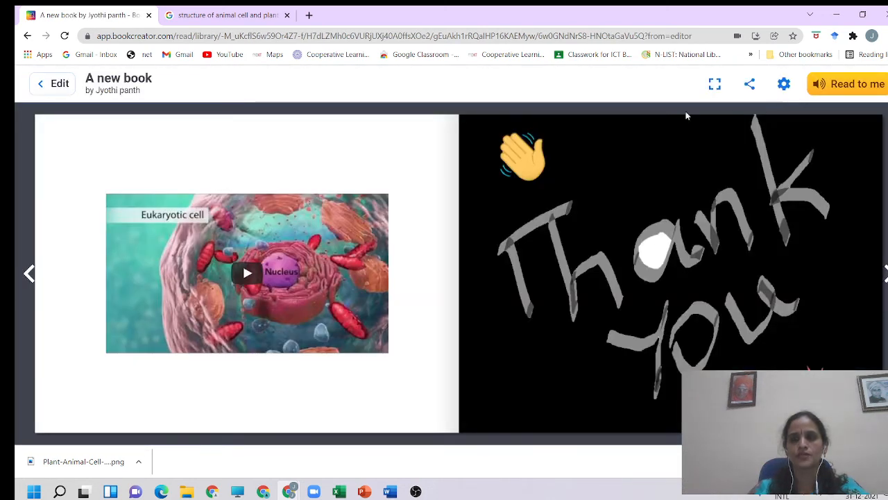
{"action": "left_click", "coordinate": [28, 274]}
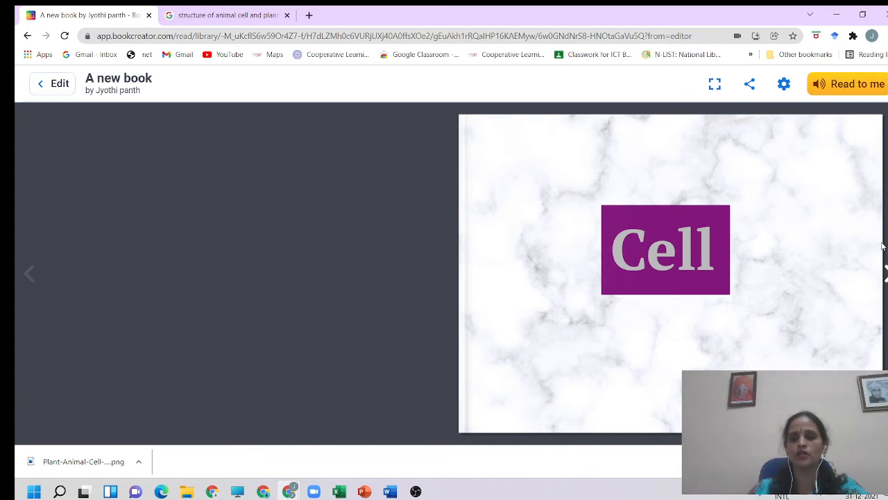
{"action": "left_click", "coordinate": [886, 278]}
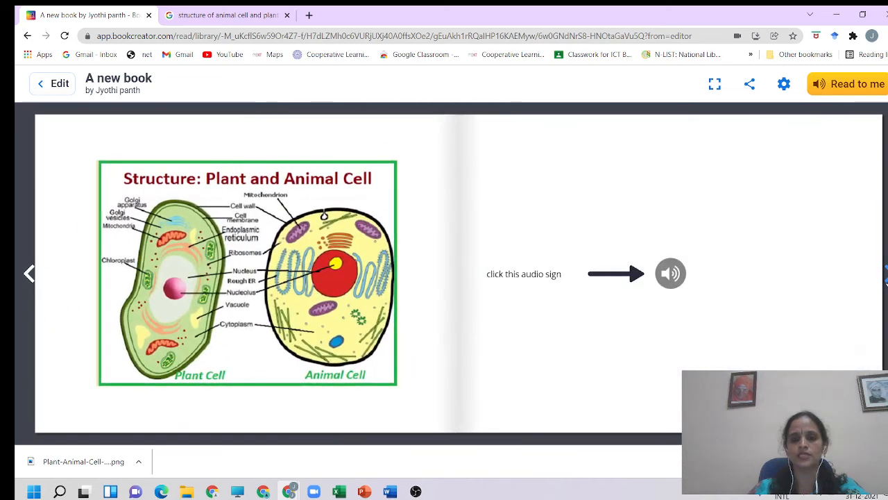